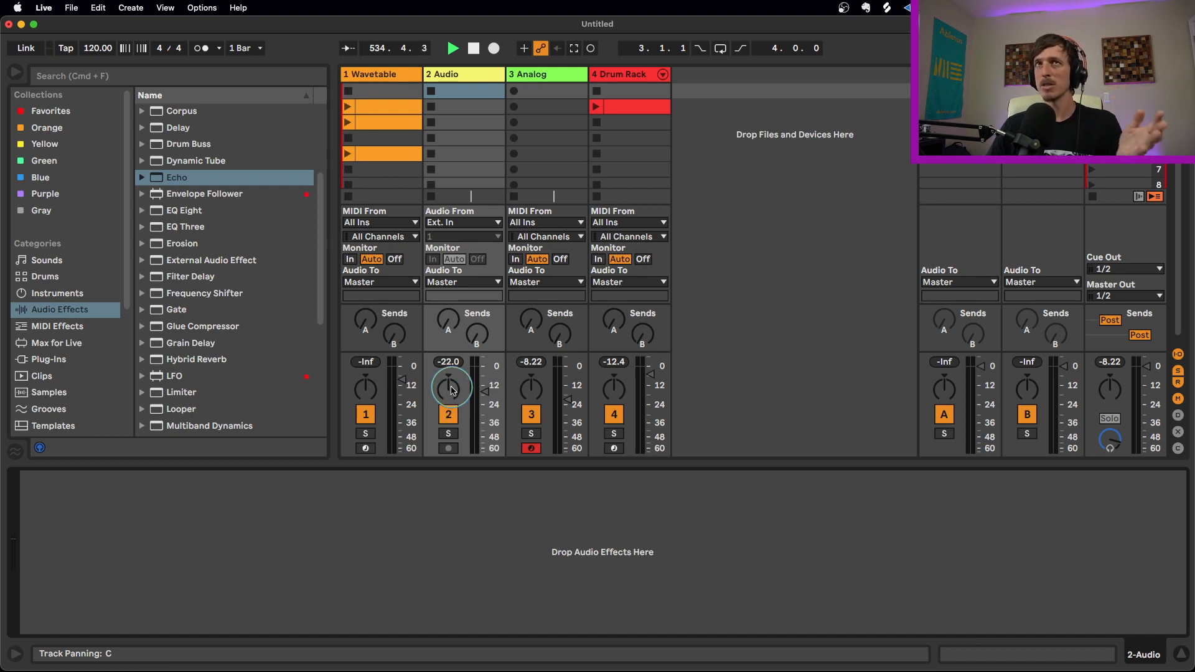
- Inspect the Analog instrument's Osc1 waveform choices and its Noise source
left_click(536, 74)
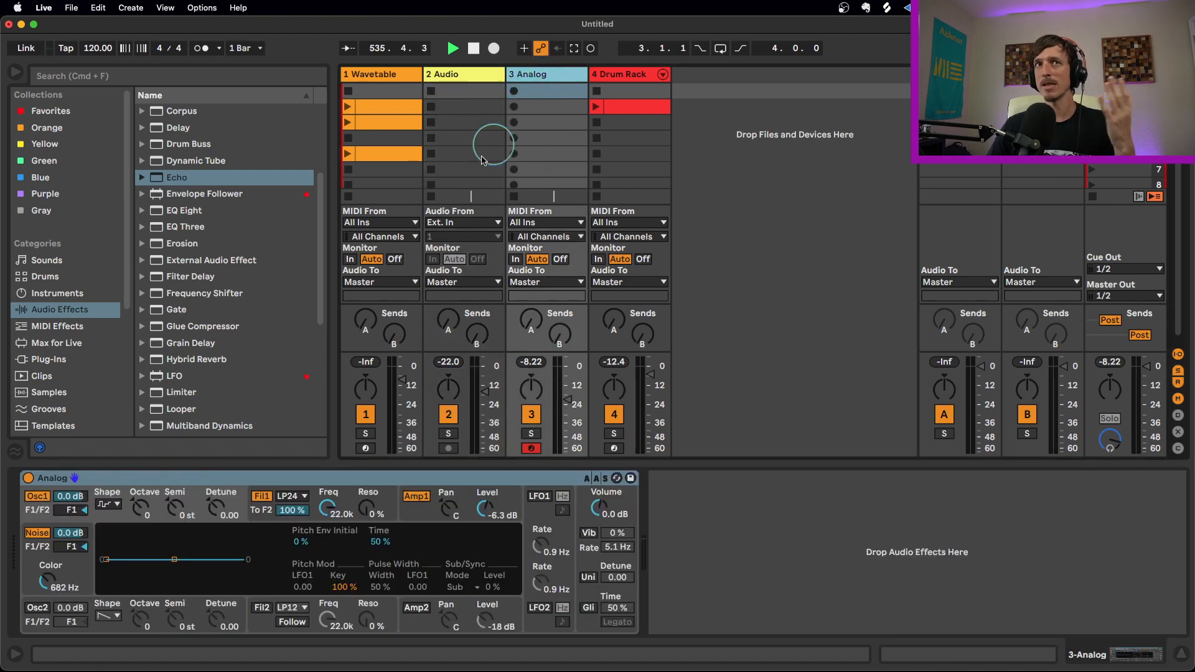
left_click(108, 504)
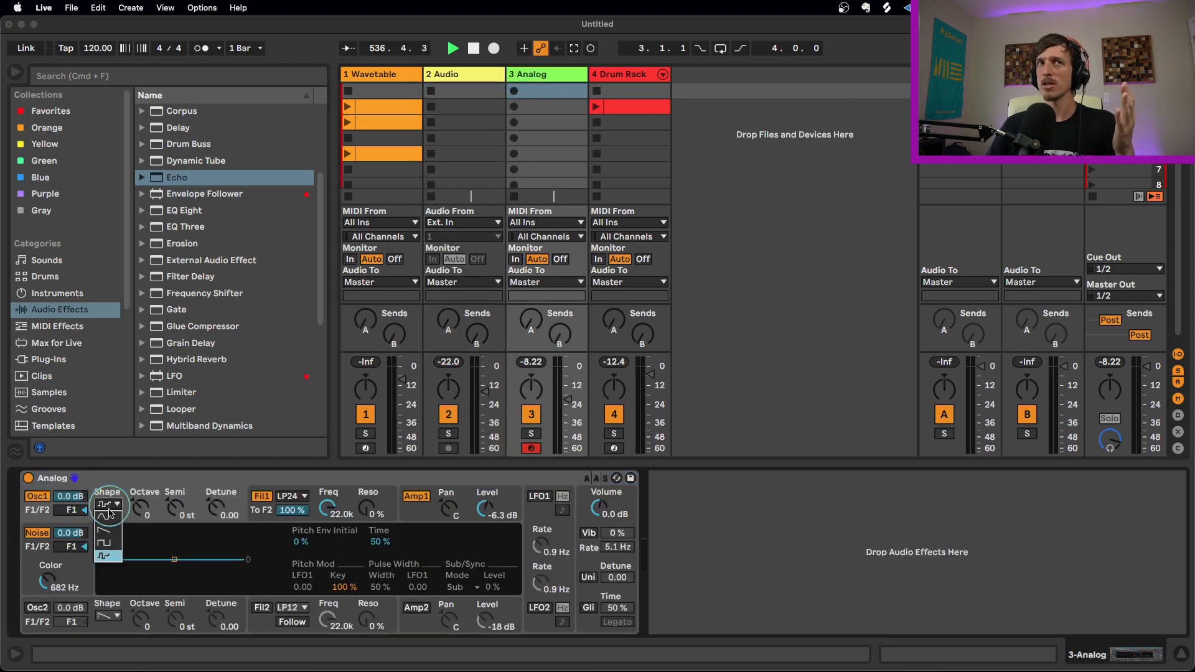
left_click(110, 556)
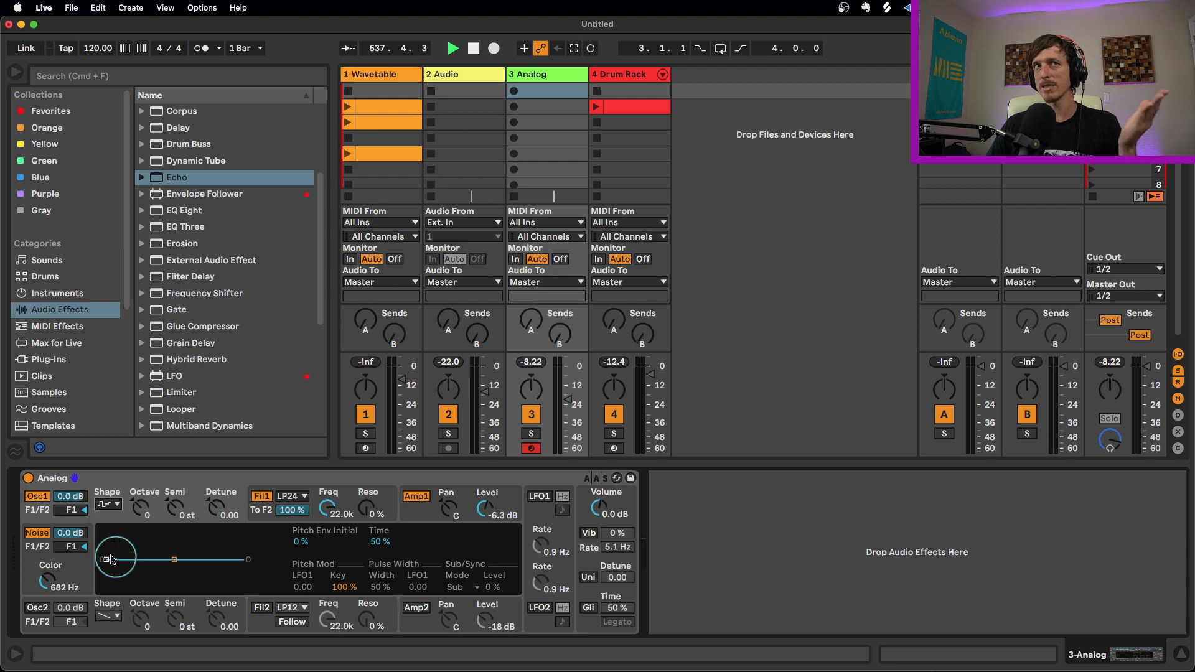
left_click(39, 534)
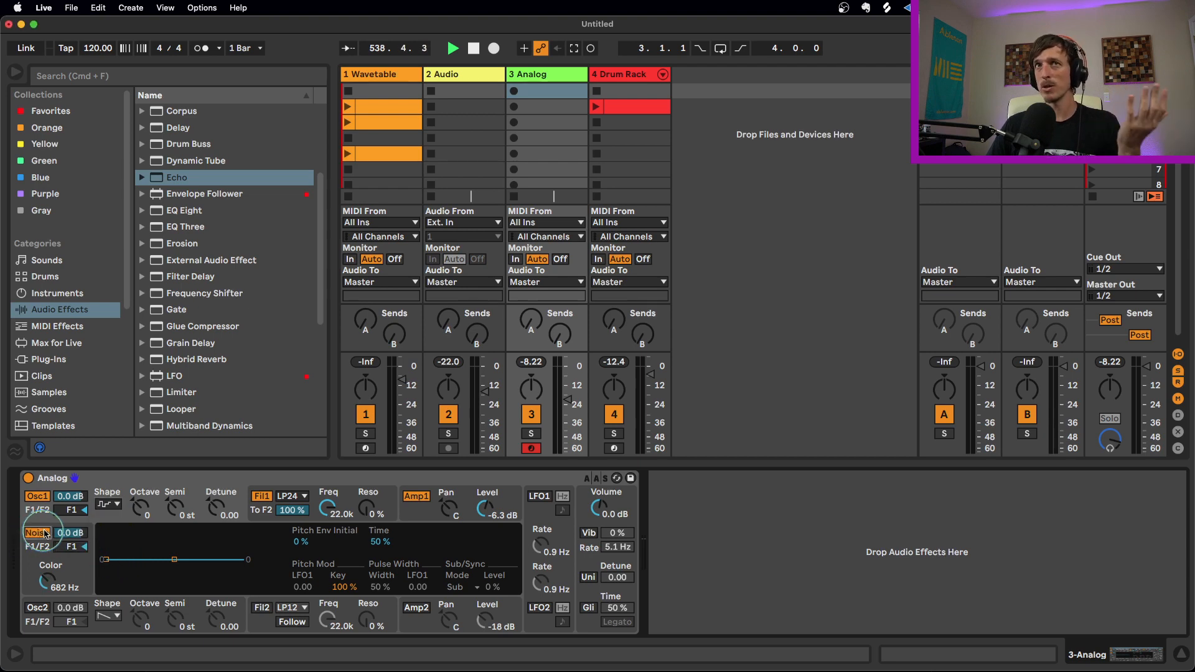
left_click(560, 308)
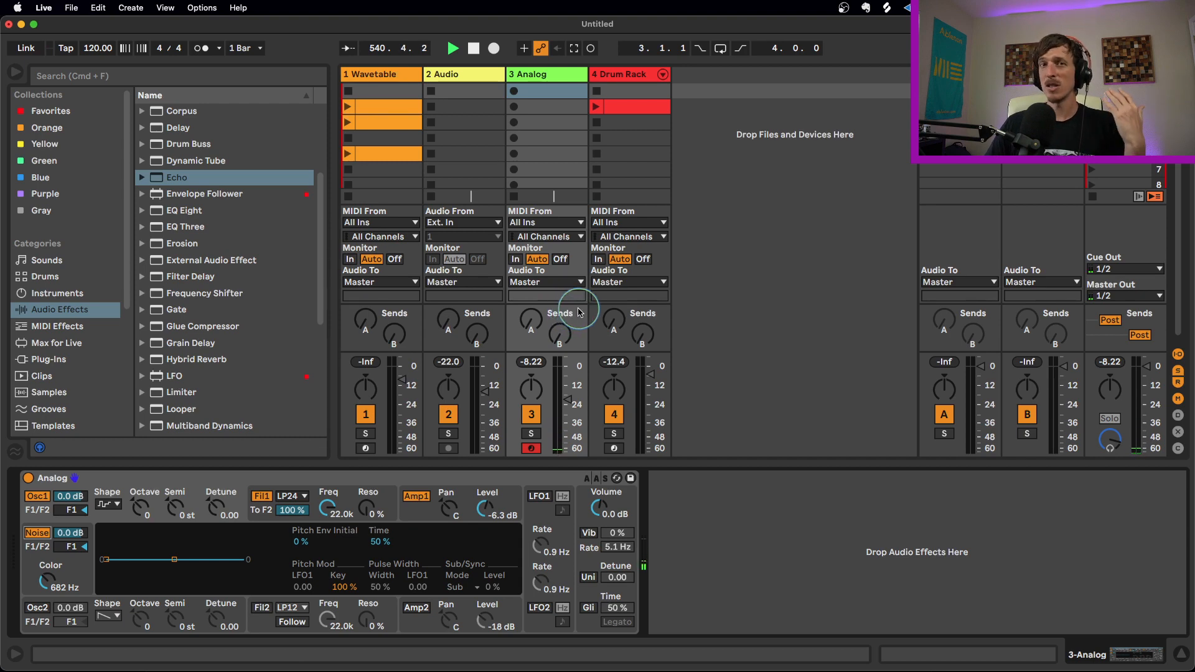
- Try Vinyl Distortion on the Analog track with the crackle volume at 0.67, and remove the effect
scroll(187, 336, "down", 5)
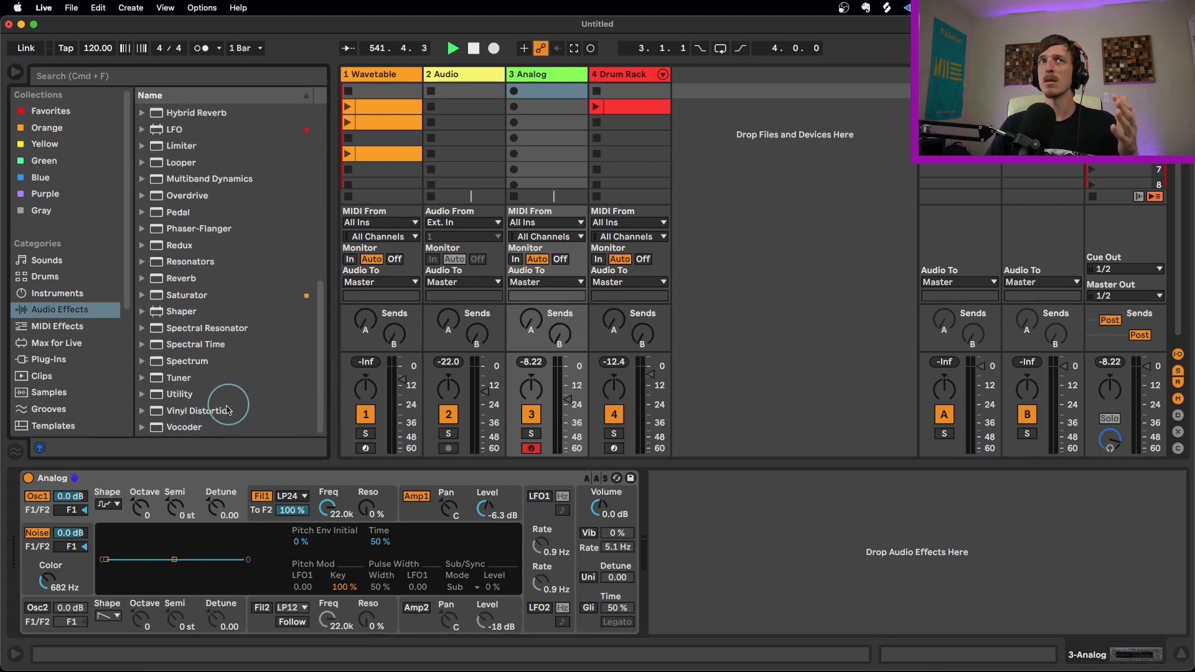
left_click_drag(205, 410, 733, 539)
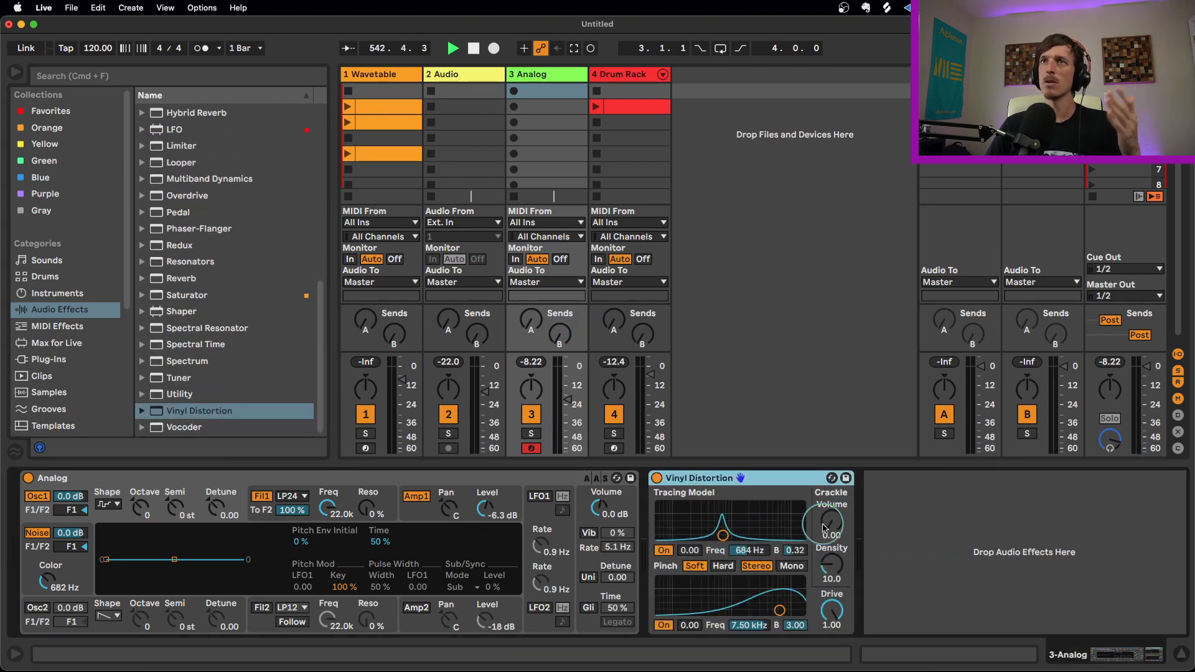
left_click_drag(823, 527, 823, 507)
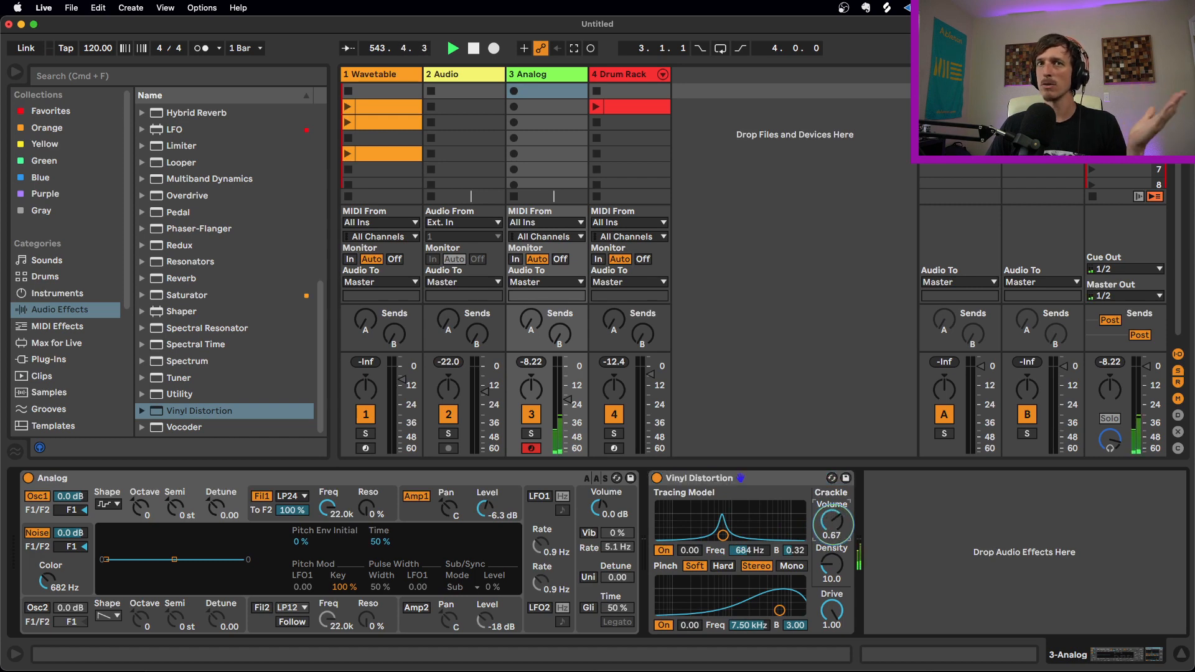
left_click(746, 481)
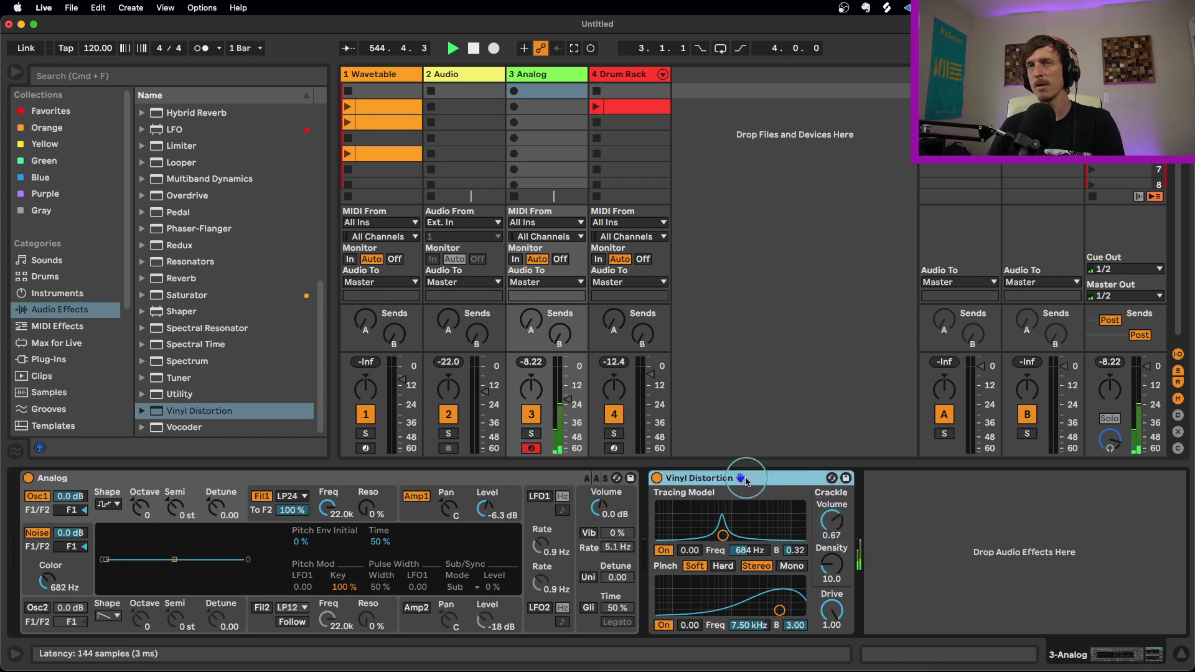
key("Delete")
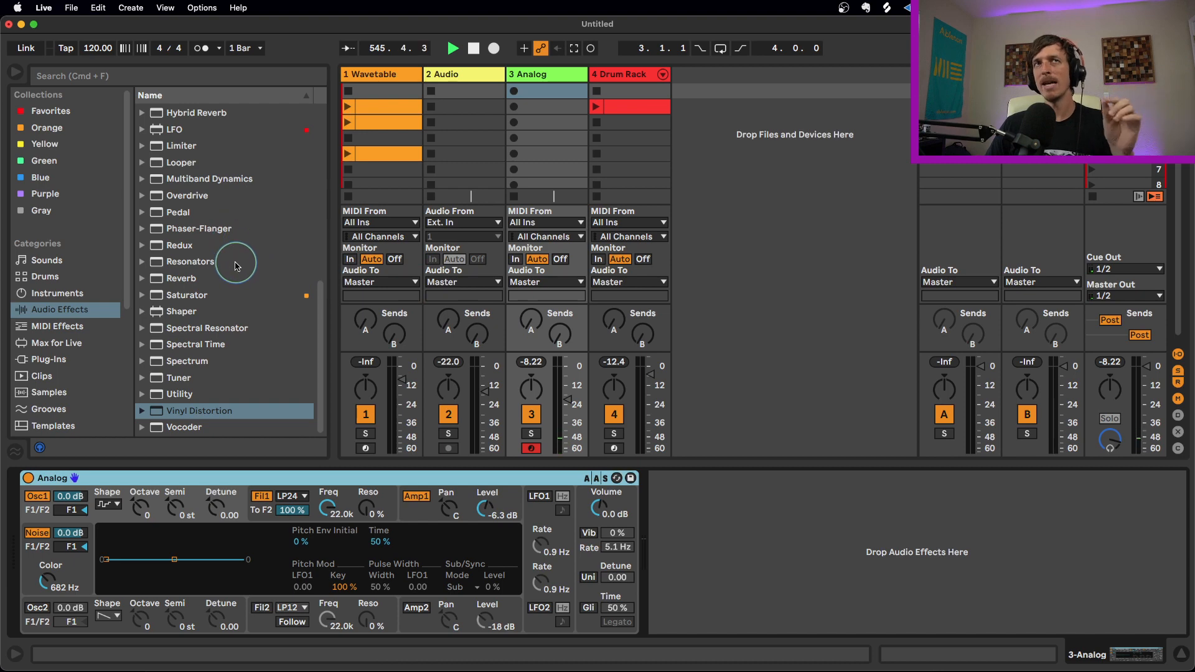
- Load the Echo audio effect and place it on the 2 Audio track
scroll(236, 266, "up", 10)
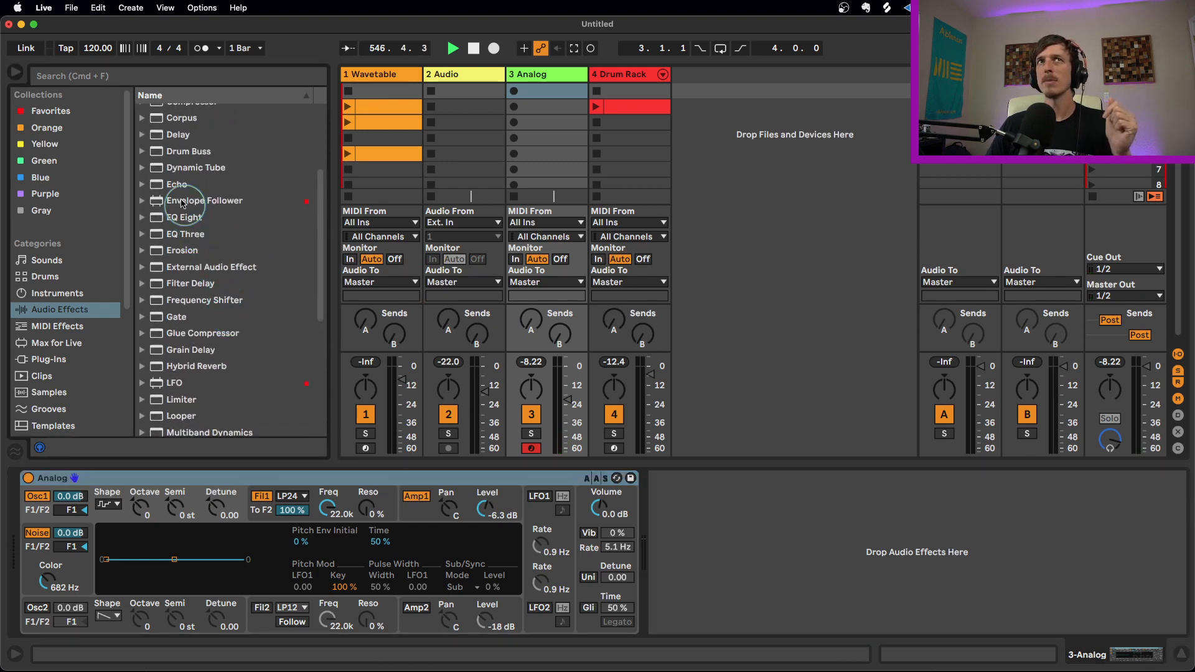
double_click(177, 184)
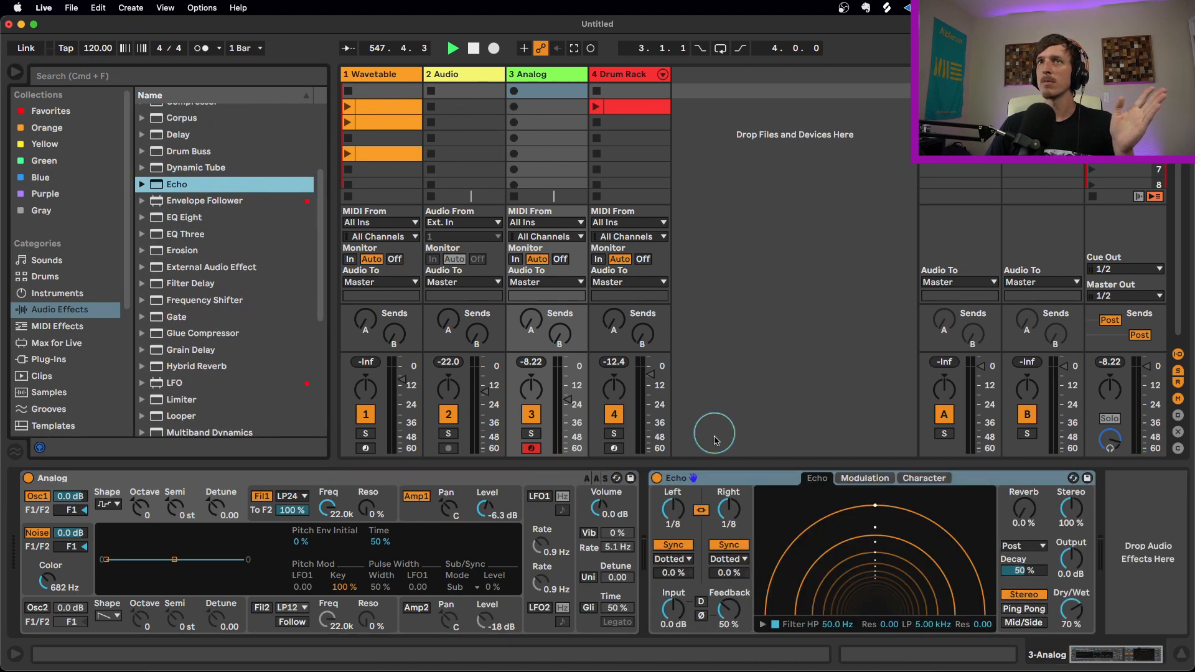
left_click_drag(738, 478, 476, 123)
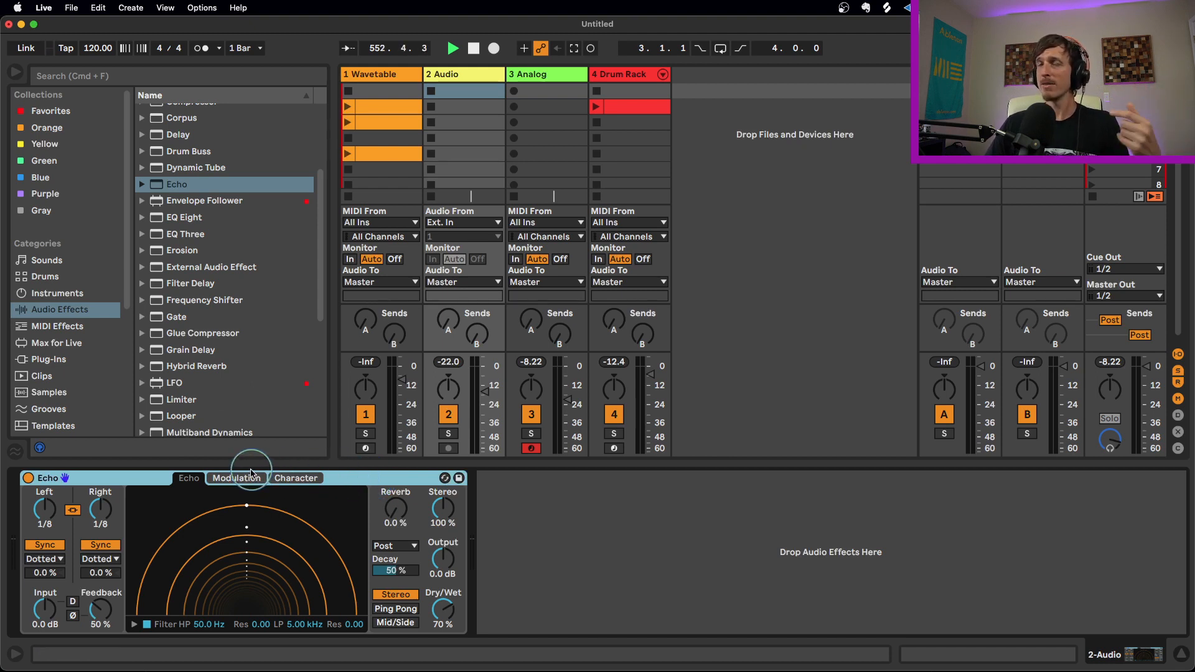
- Enable Noise in Echo's character settings and set its amount to 95%
left_click(293, 481)
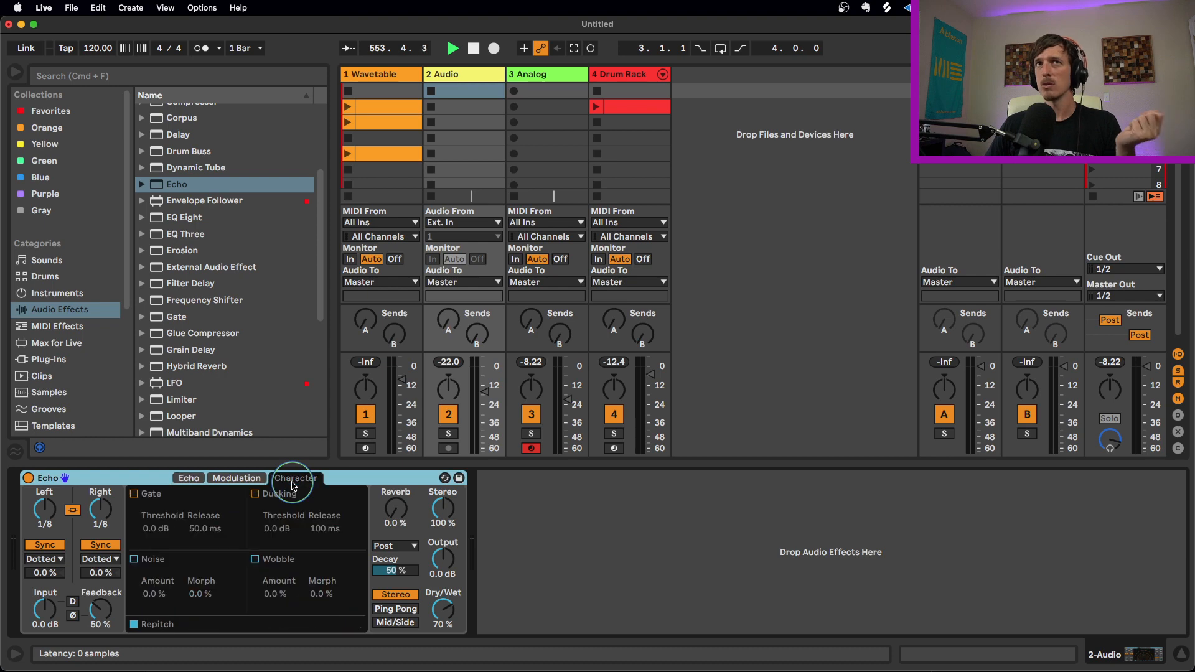
left_click(134, 558)
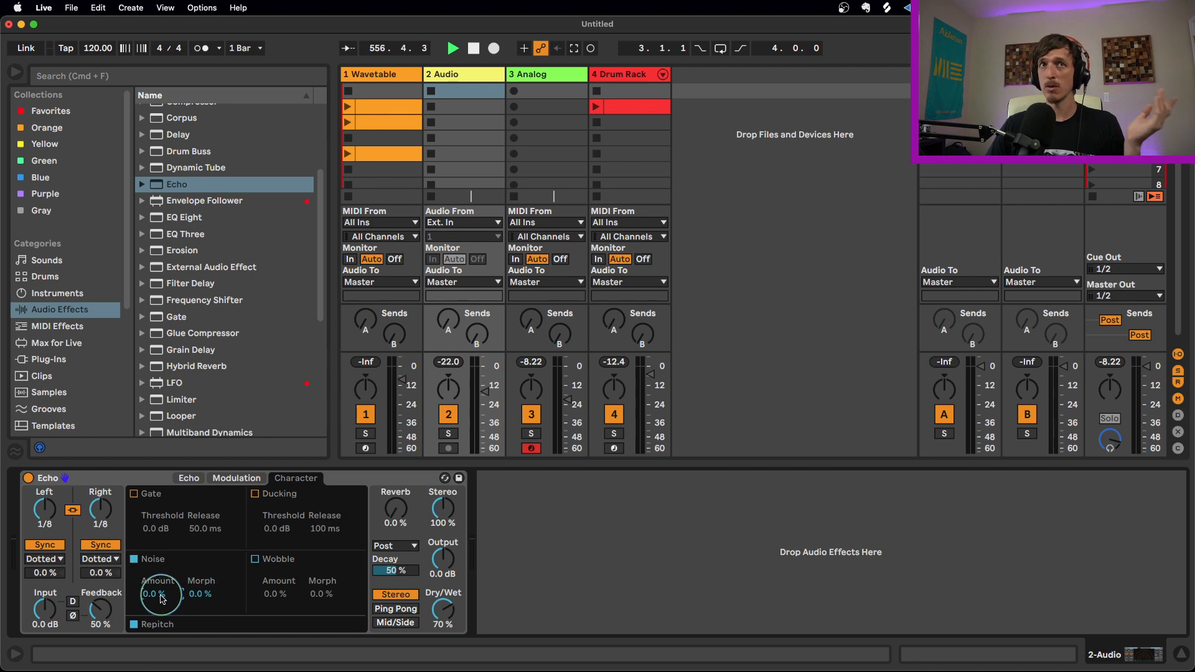
left_click_drag(161, 599, 162, 533)
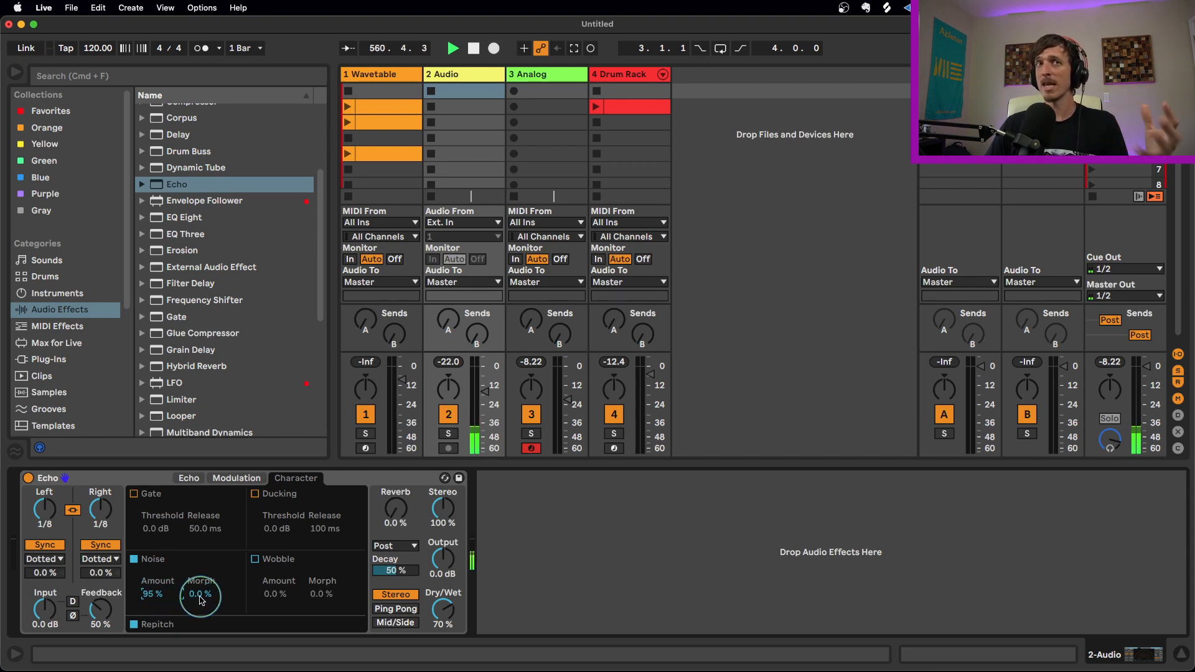
- Set Echo's noise morph to 88% and lower the noise amount to 52%
left_click(200, 600)
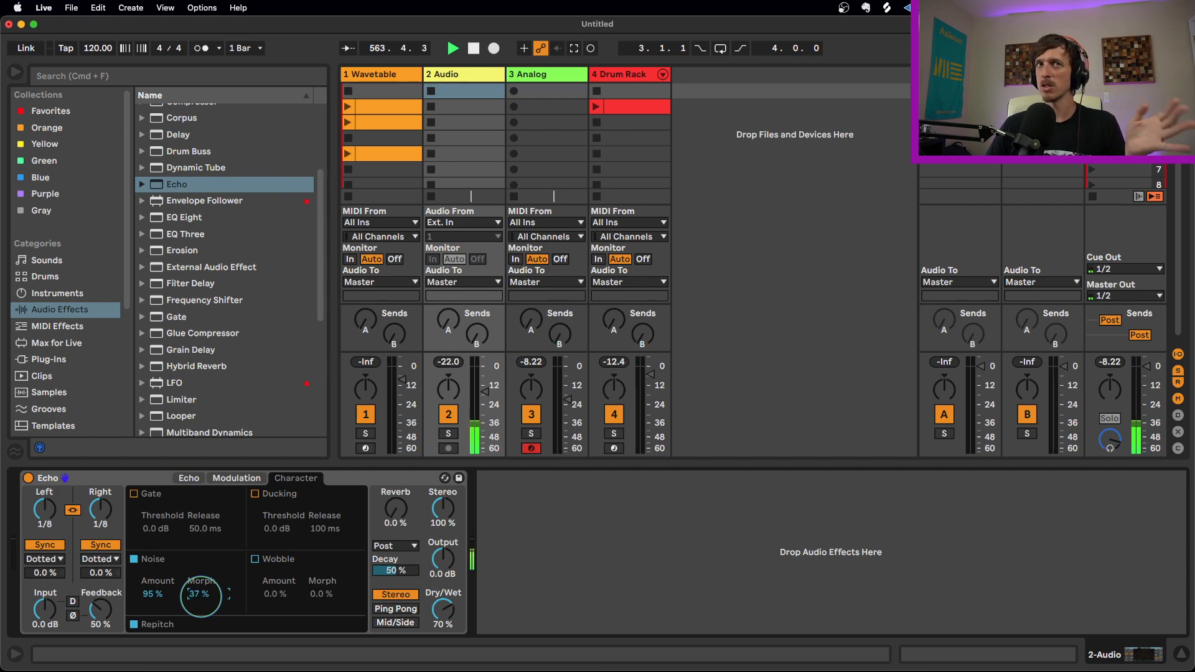
left_click_drag(199, 600, 200, 583)
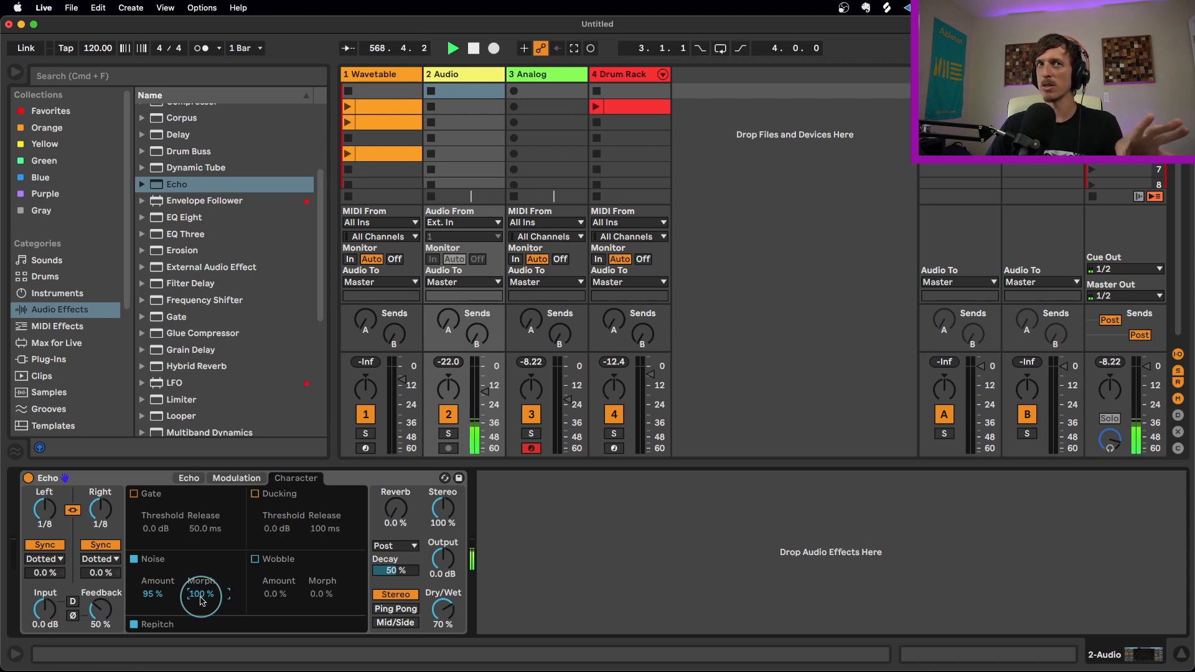
left_click_drag(199, 599, 156, 597)
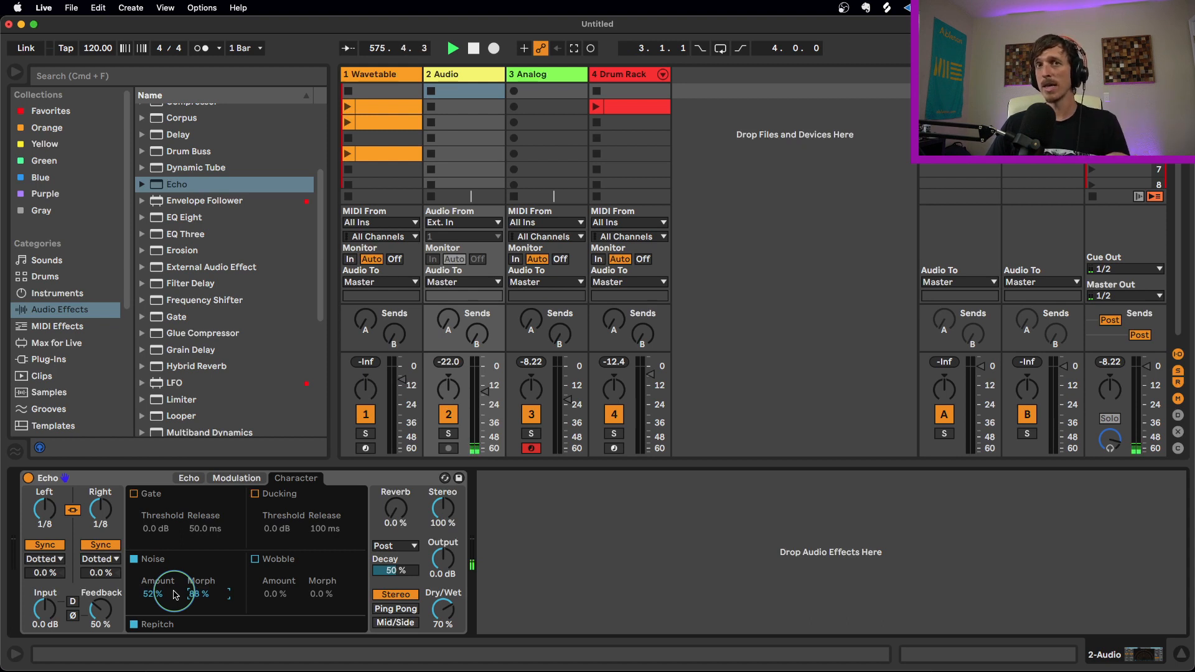
- Raise Echo's noise amount to 89%
left_click(473, 106)
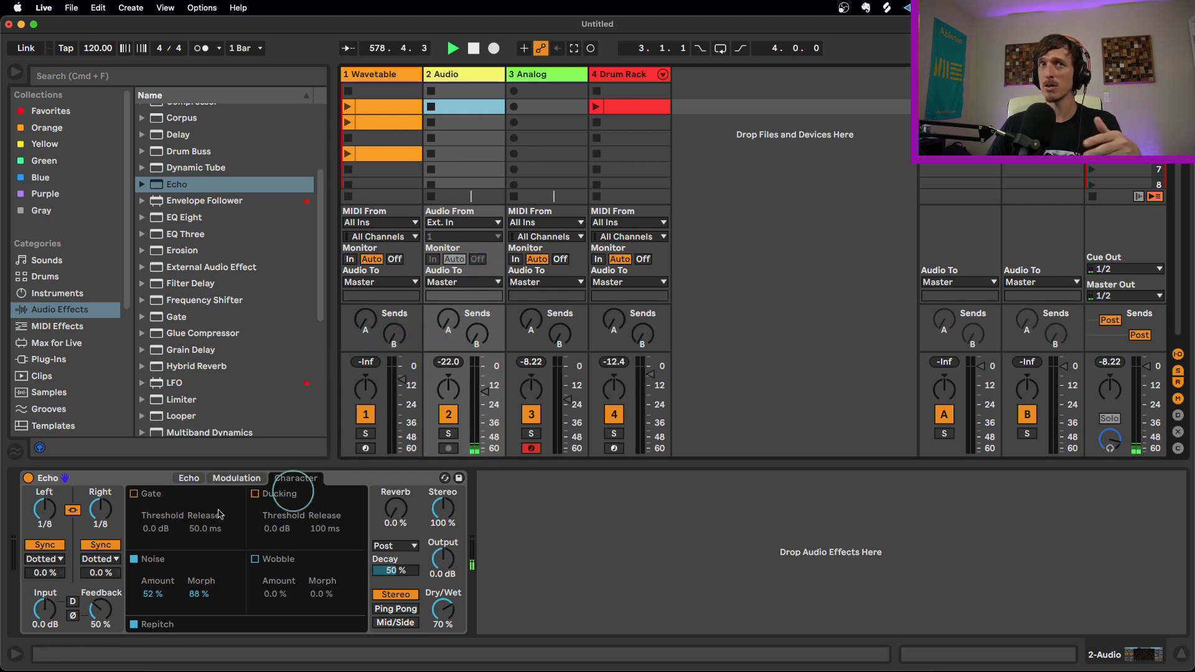
mouse_move(152, 594)
left_mouse_down()
mouse_move(153, 582)
mouse_move(153, 599)
left_mouse_up()
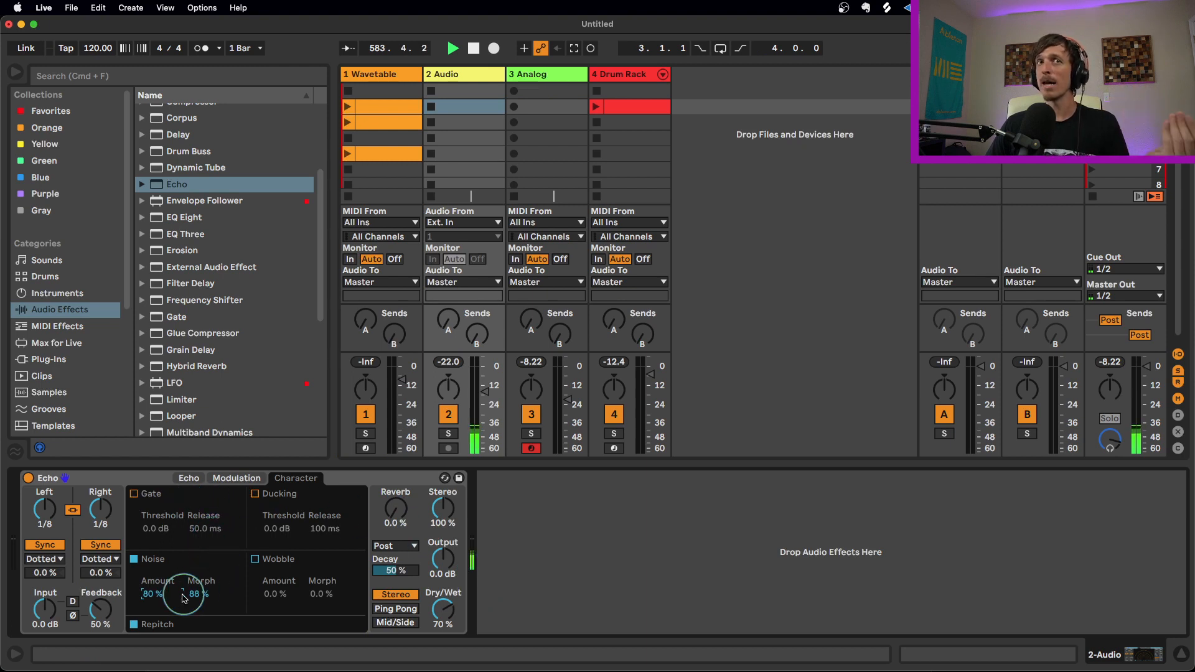
left_click_drag(152, 594, 152, 585)
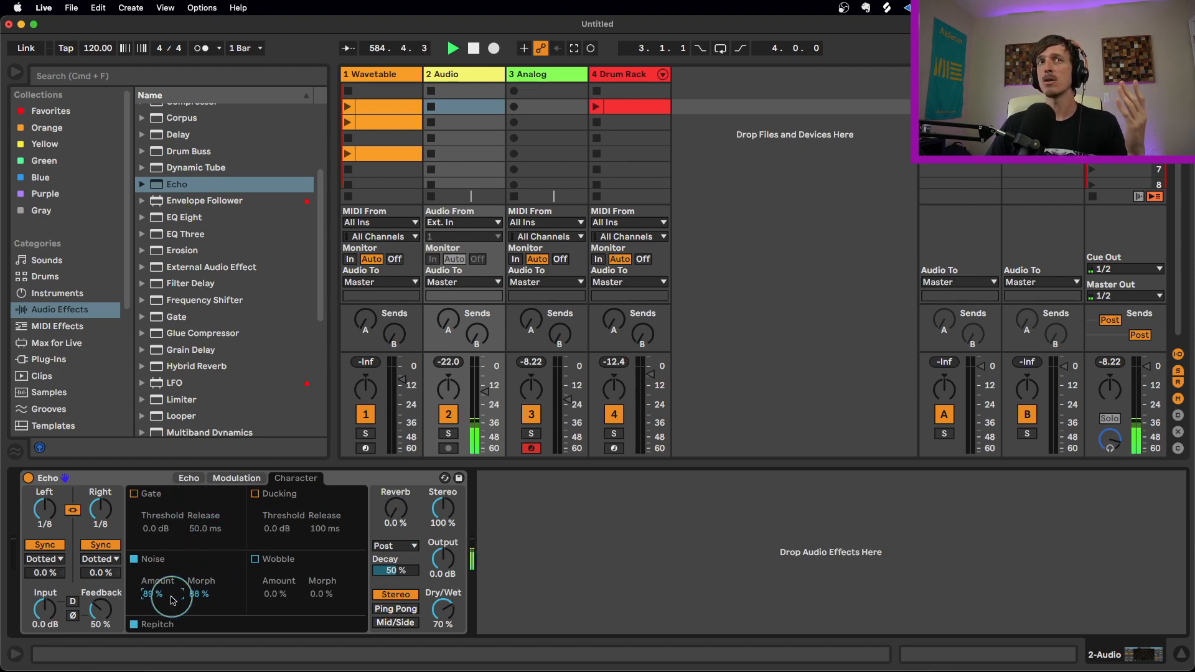
- Set Echo's reverb to 67% with a 55% decay, and choose the Ping Pong channel mode
mouse_move(396, 509)
left_mouse_down()
mouse_move(396, 491)
mouse_move(397, 512)
left_mouse_up()
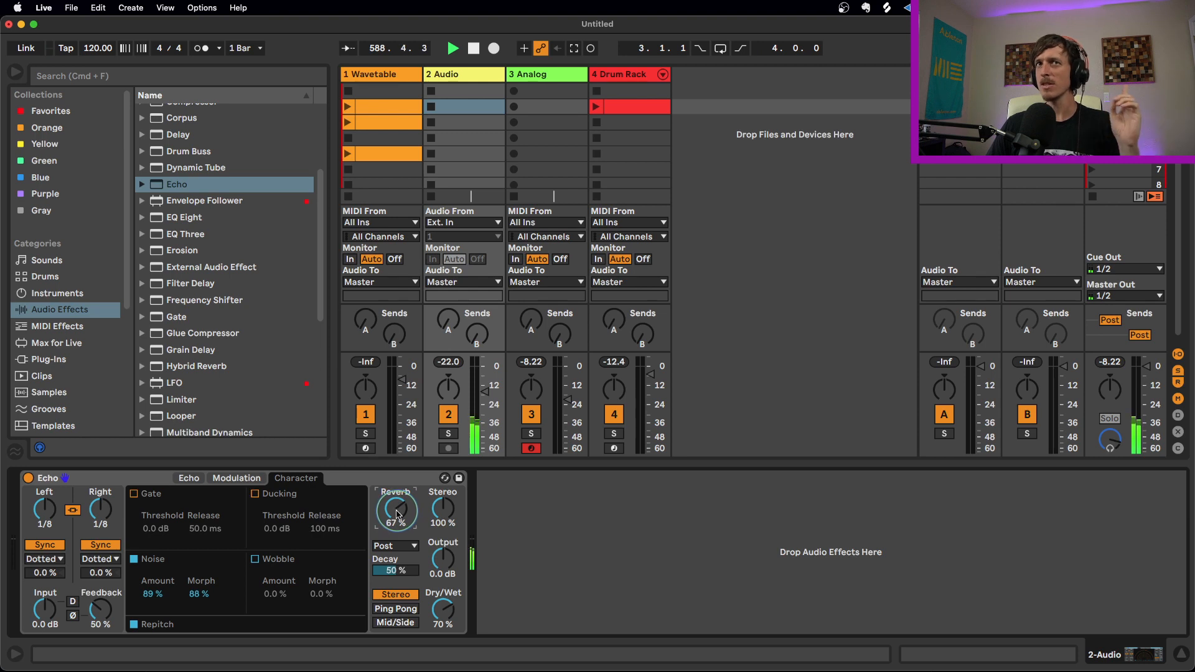
left_click_drag(396, 570, 403, 575)
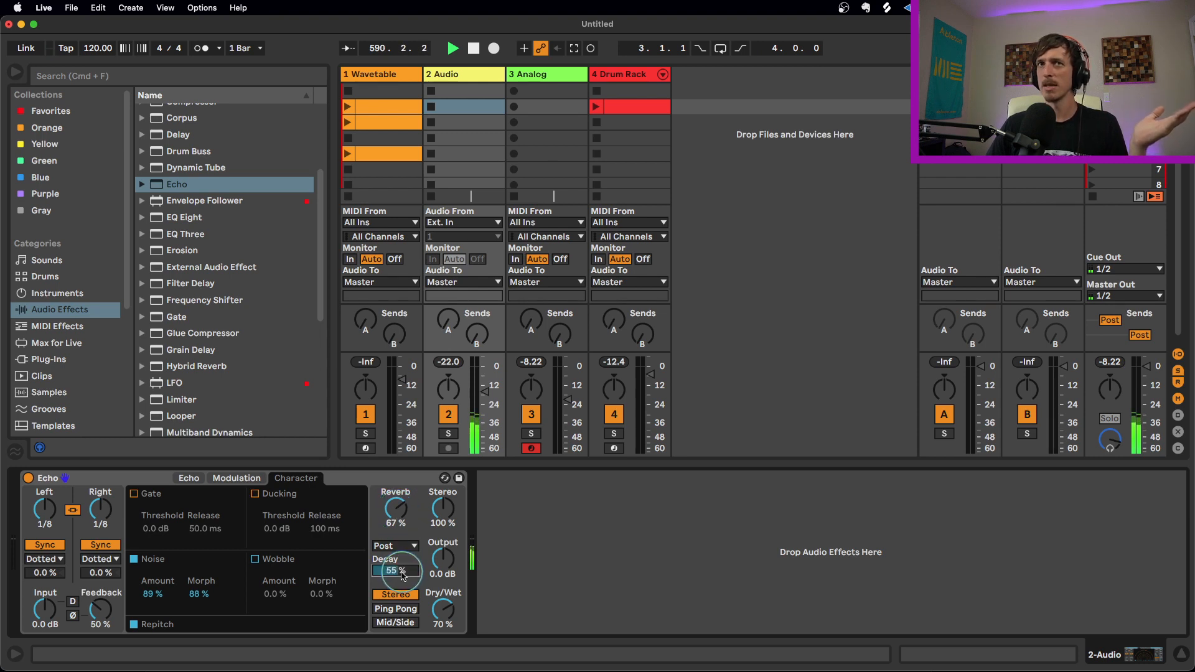
left_click(397, 610)
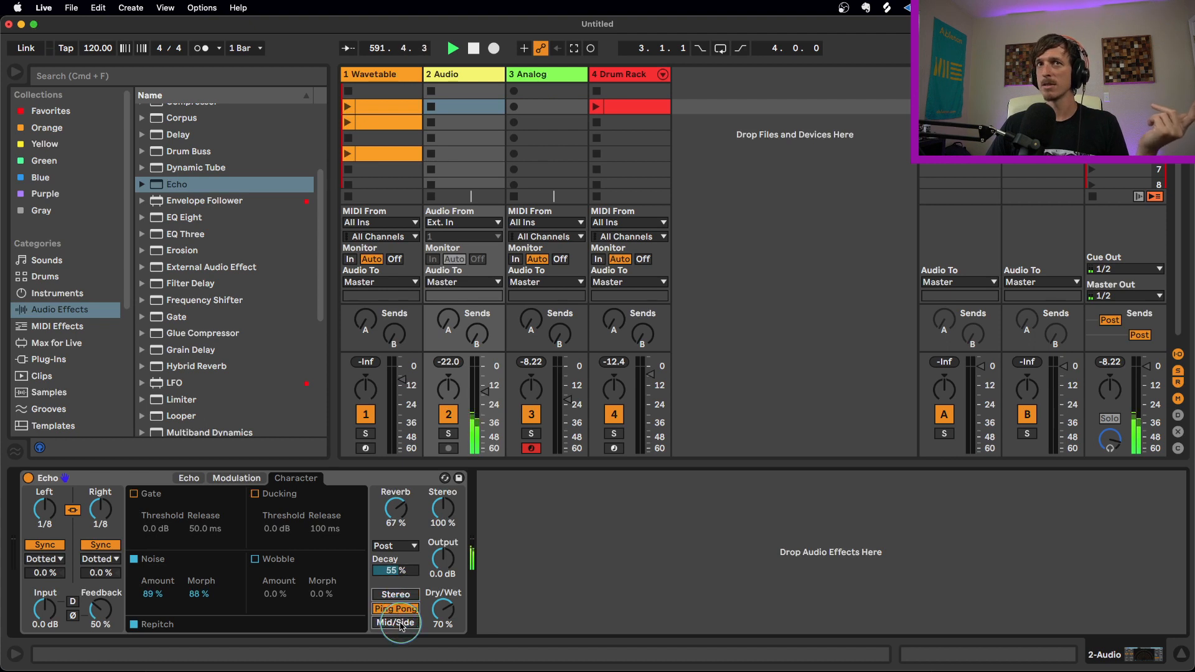
left_click(400, 624)
left_click(398, 608)
left_click(398, 596)
left_click(397, 610)
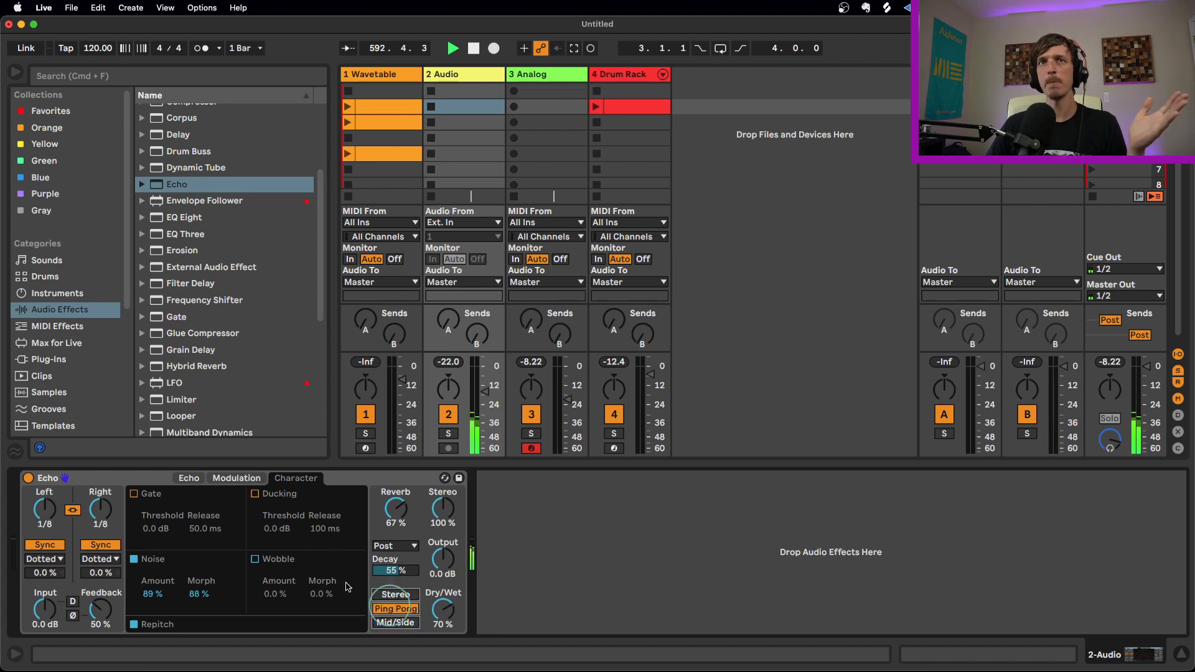
- Switch Echo's delay from synced to free time and set both sides to 51.3 ms
left_click(101, 545)
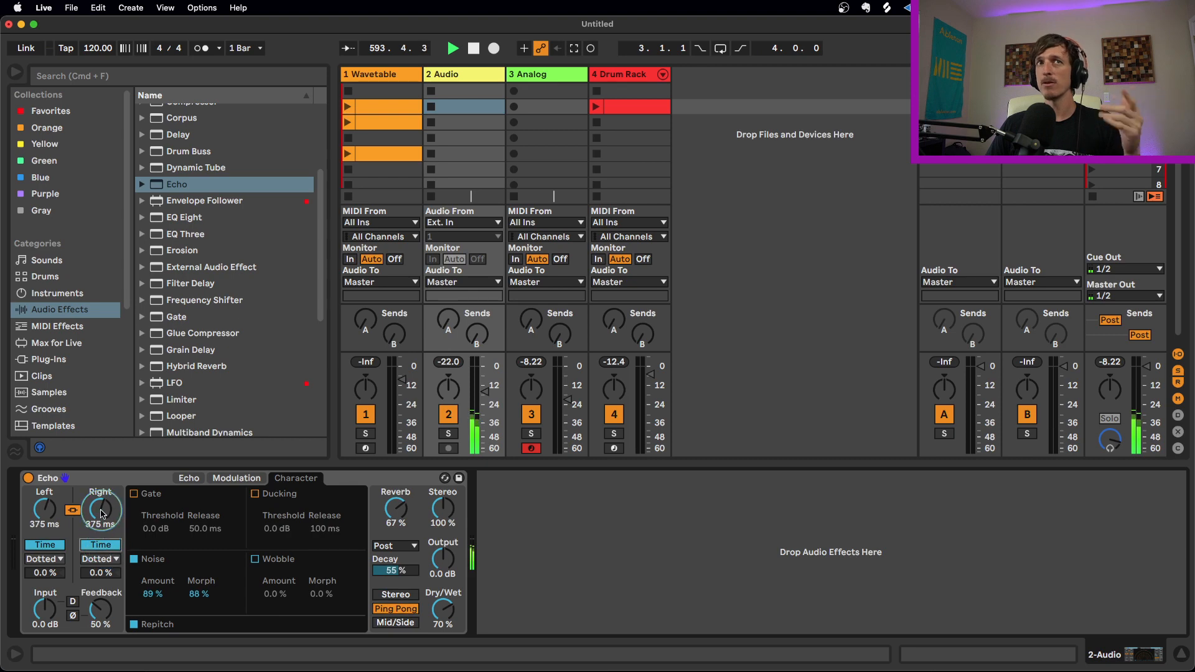
left_click_drag(104, 517, 104, 550)
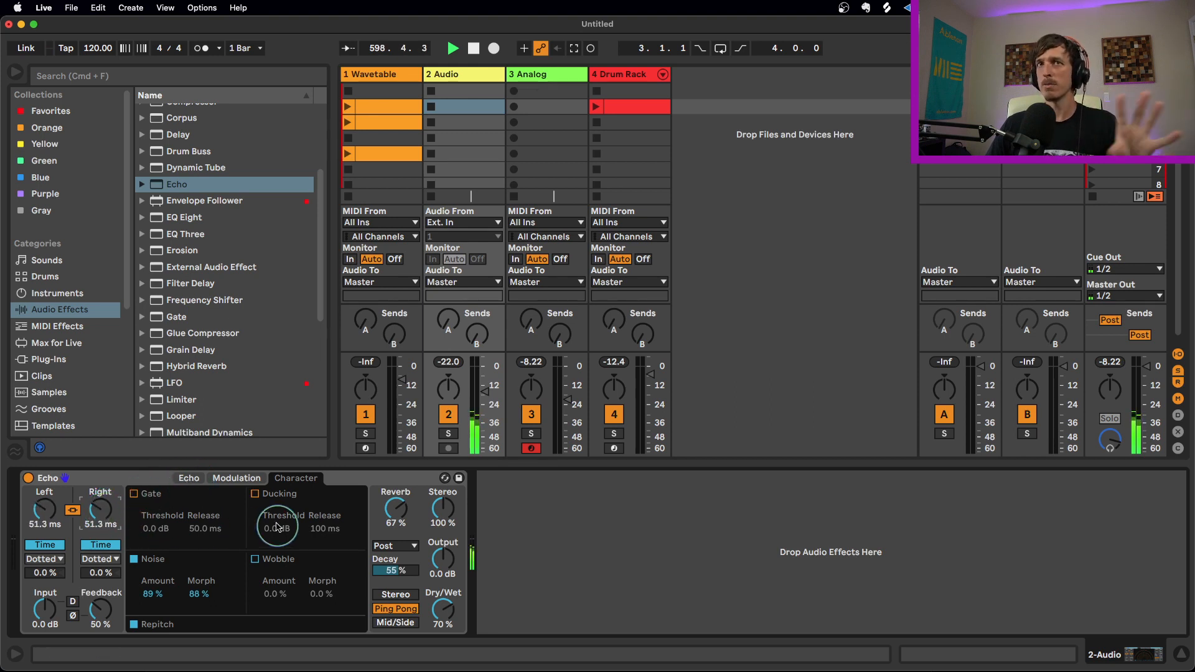
- Shape Echo's filter with the high-pass at 115 Hz, resonance 0.13, and the low-pass at 11.6 kHz, resonance 0.08
left_click(188, 479)
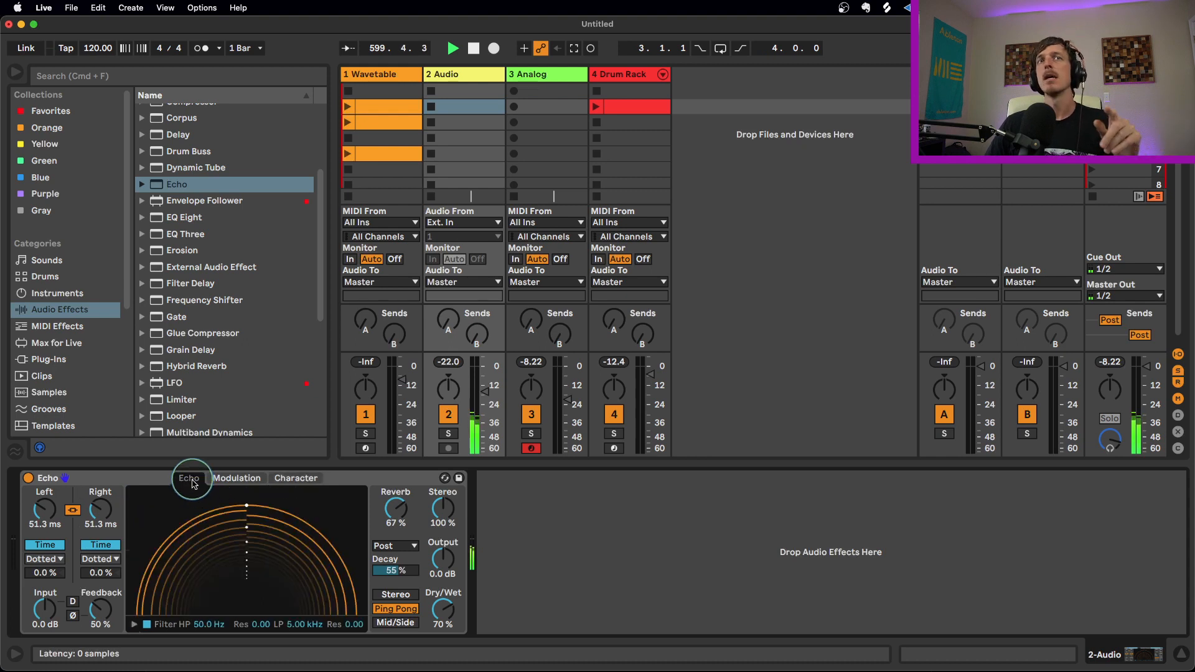
left_click(136, 625)
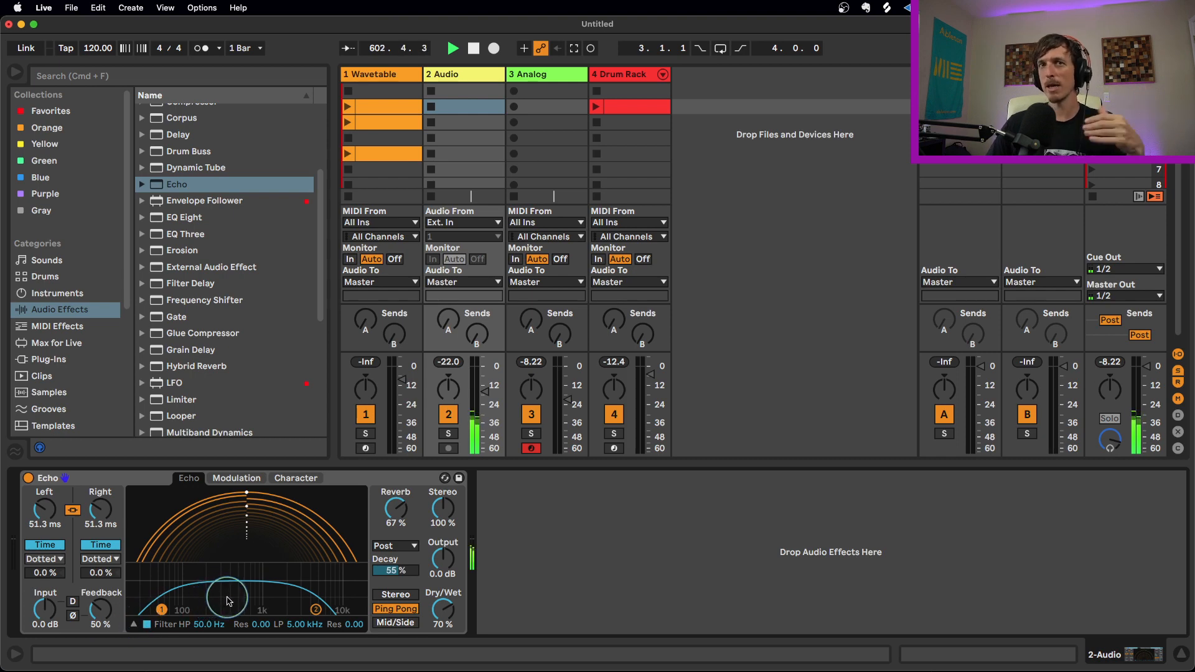
left_click_drag(161, 610, 359, 593)
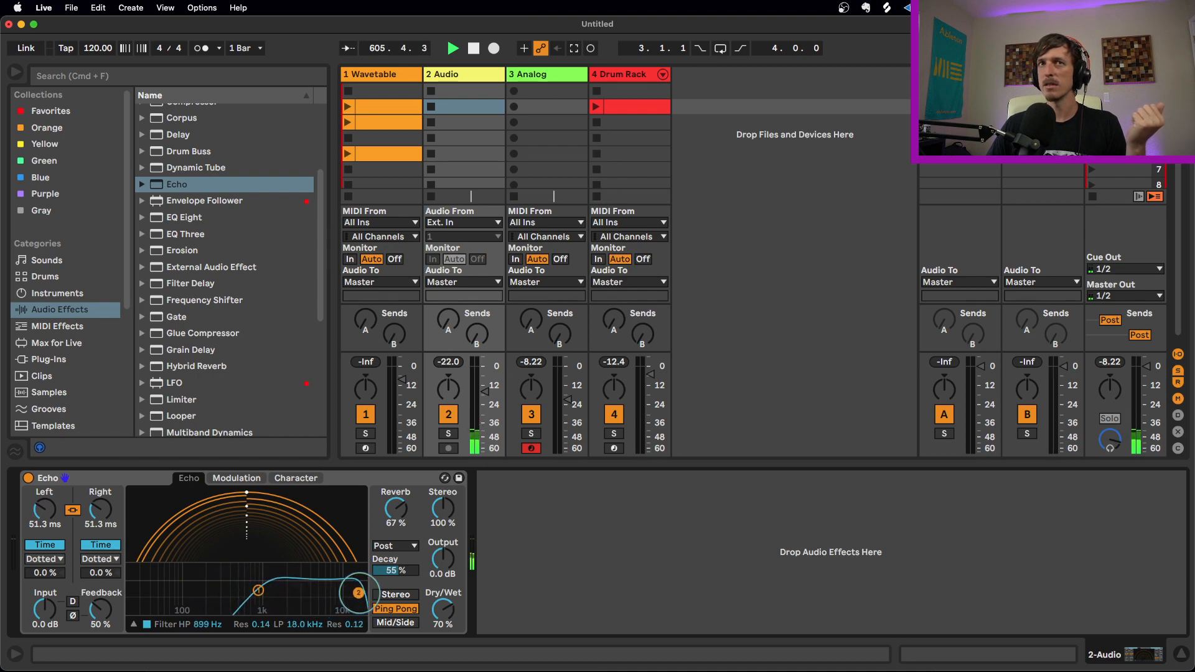
left_click_drag(260, 595, 190, 592)
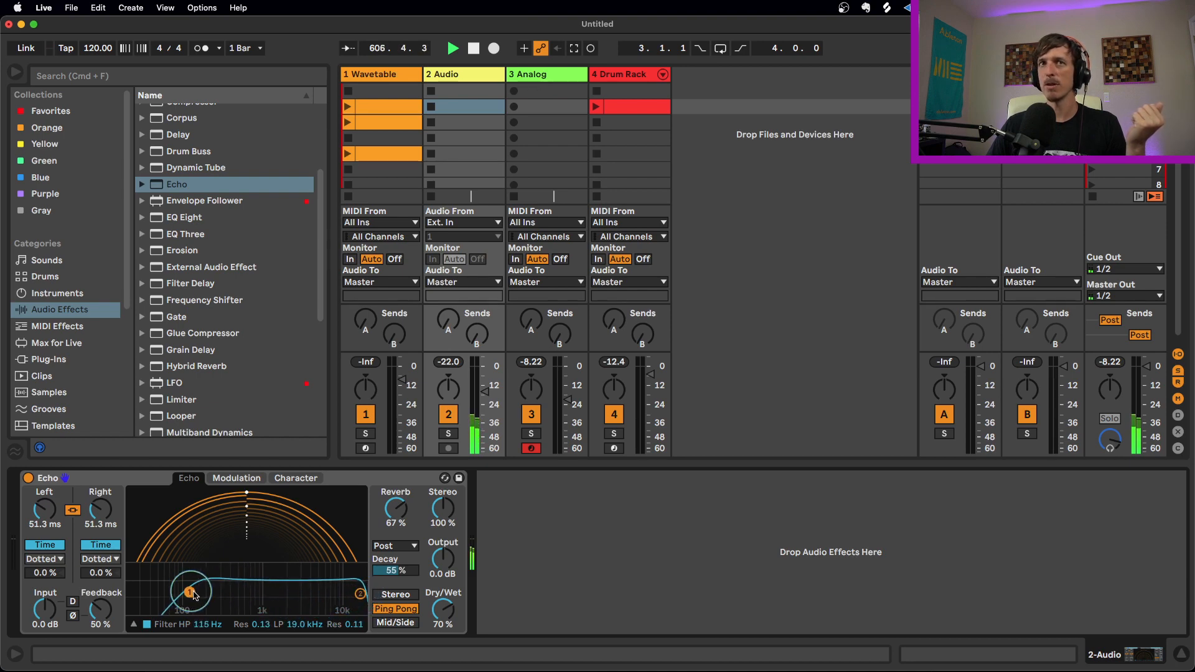
mouse_move(360, 593)
left_mouse_down()
mouse_move(235, 592)
mouse_move(343, 599)
left_mouse_up()
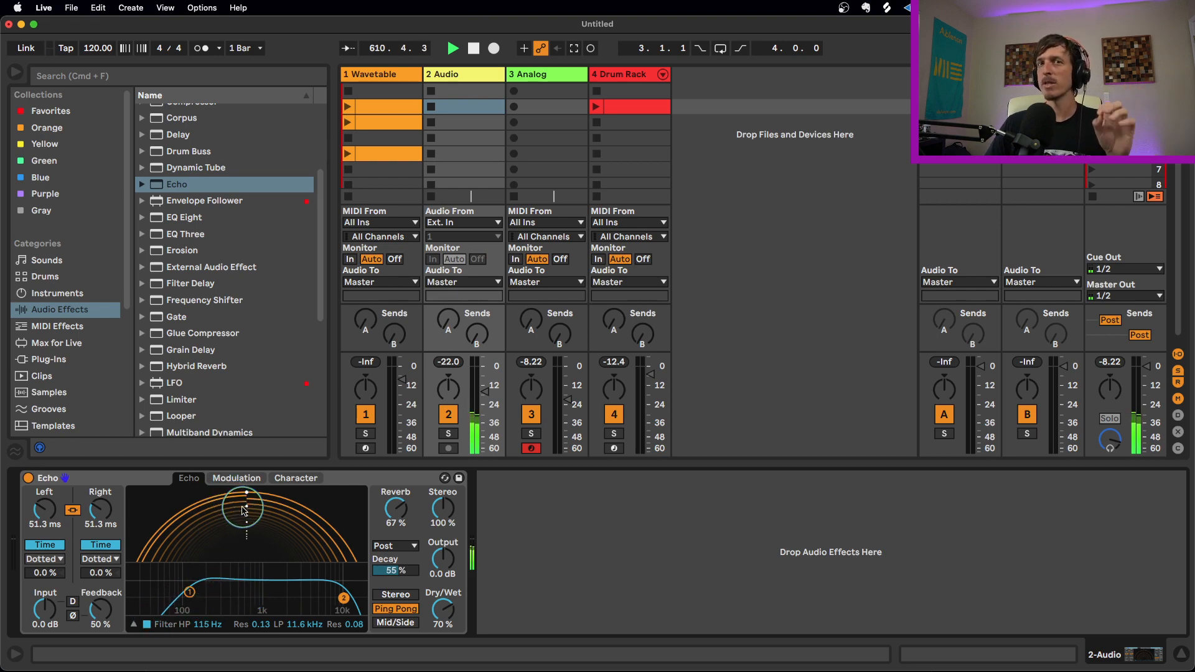
- Set Echo's delay modulation amount to 71%
left_click(241, 478)
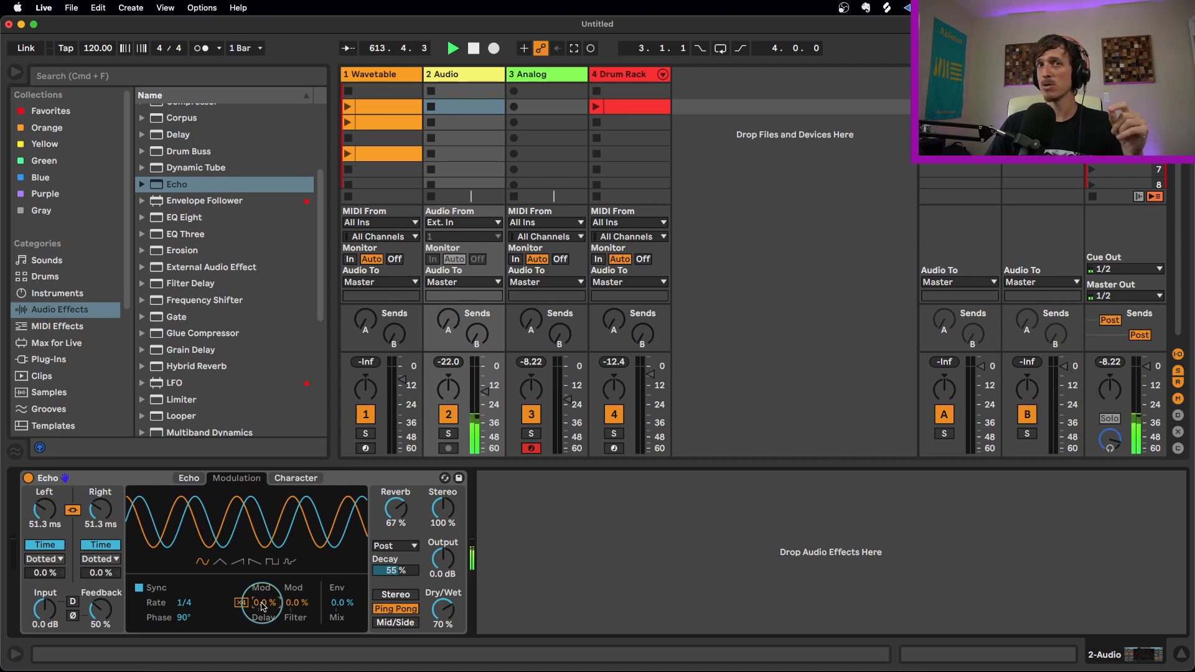
left_click_drag(262, 606, 262, 588)
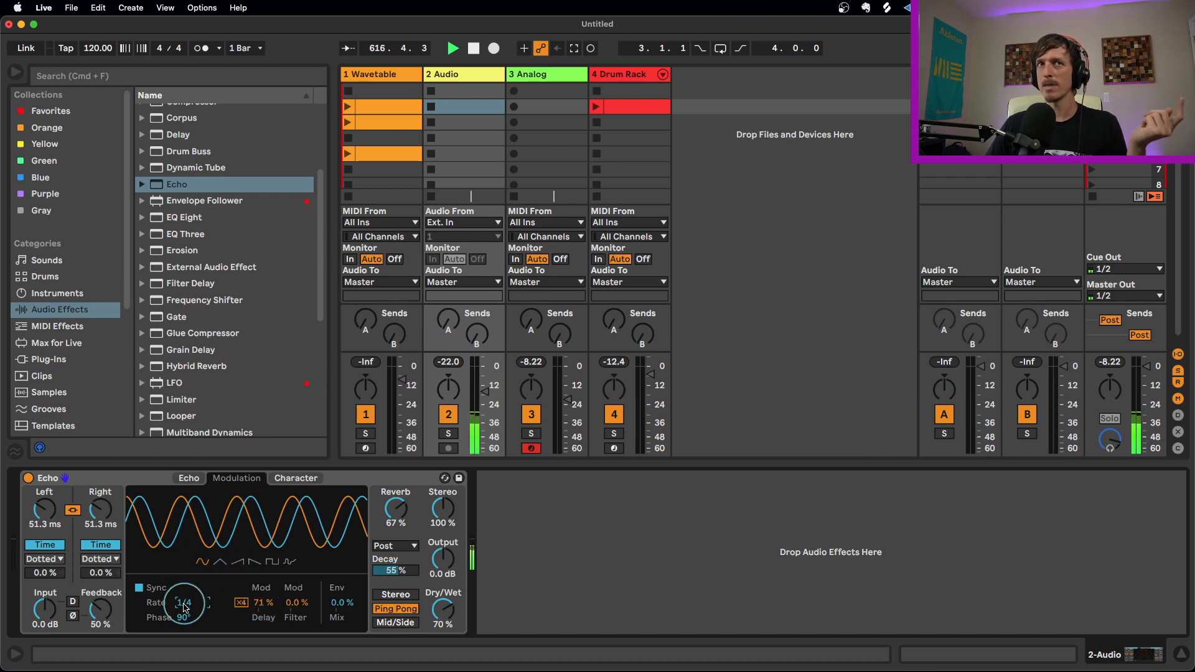
- Set Echo's modulation to a sine wave with 165° phase, 0% delay modulation and 84% filter modulation
left_click(257, 562)
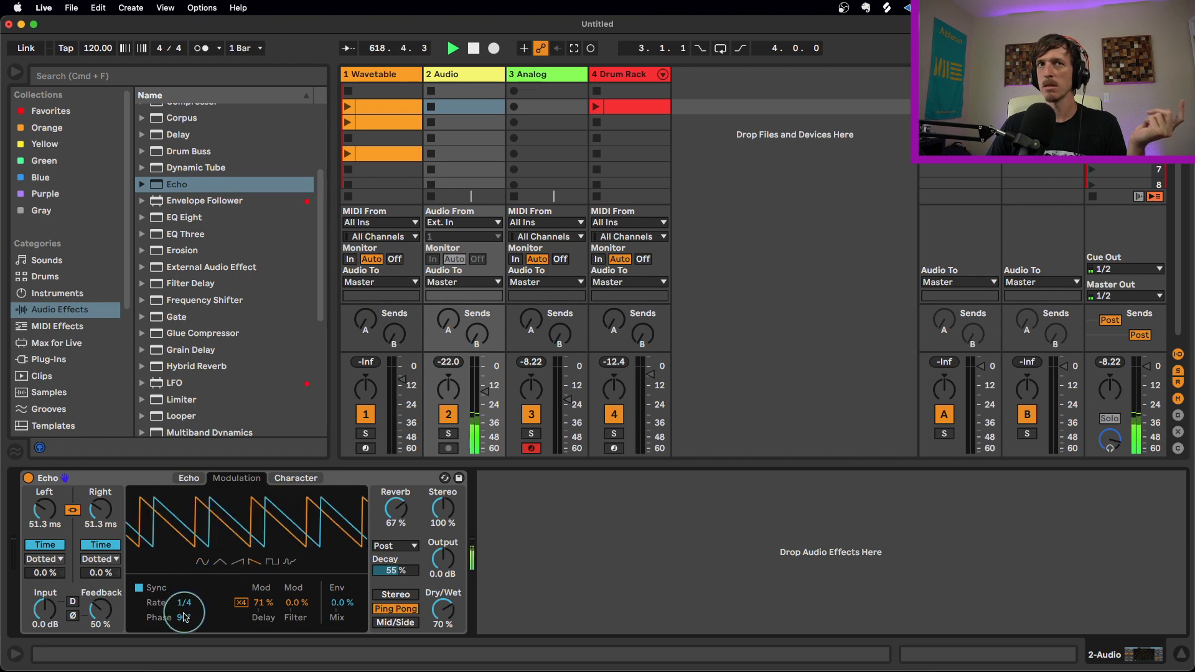
left_click_drag(183, 617, 189, 607)
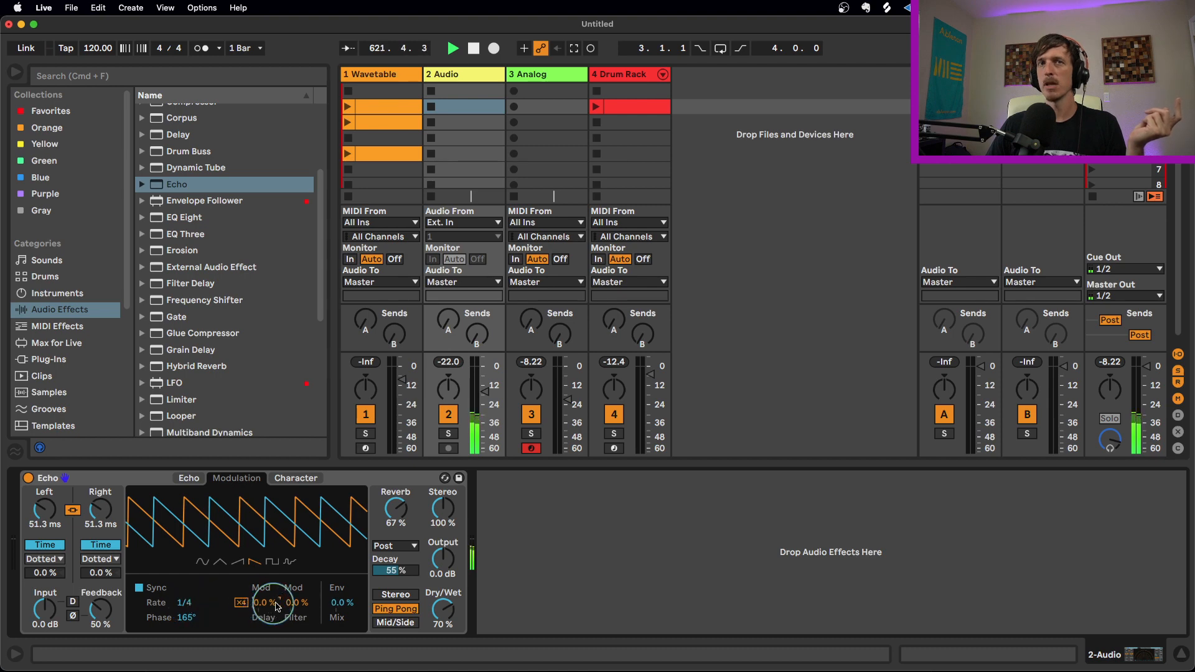
left_click_drag(294, 605, 295, 581)
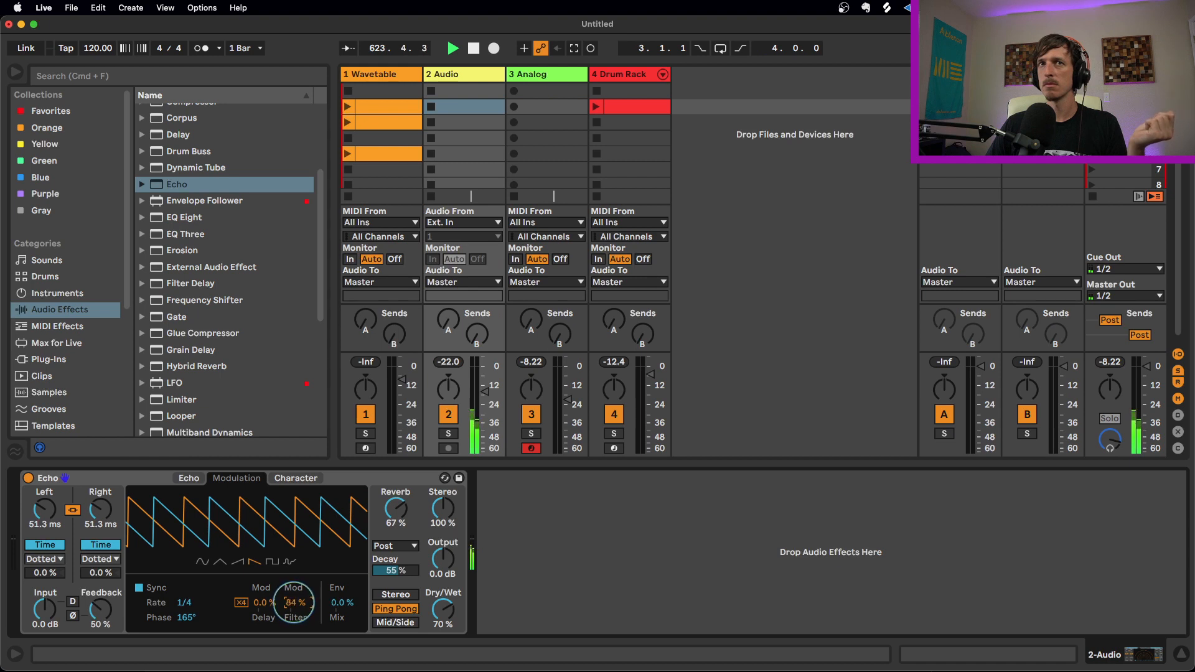
left_click(202, 562)
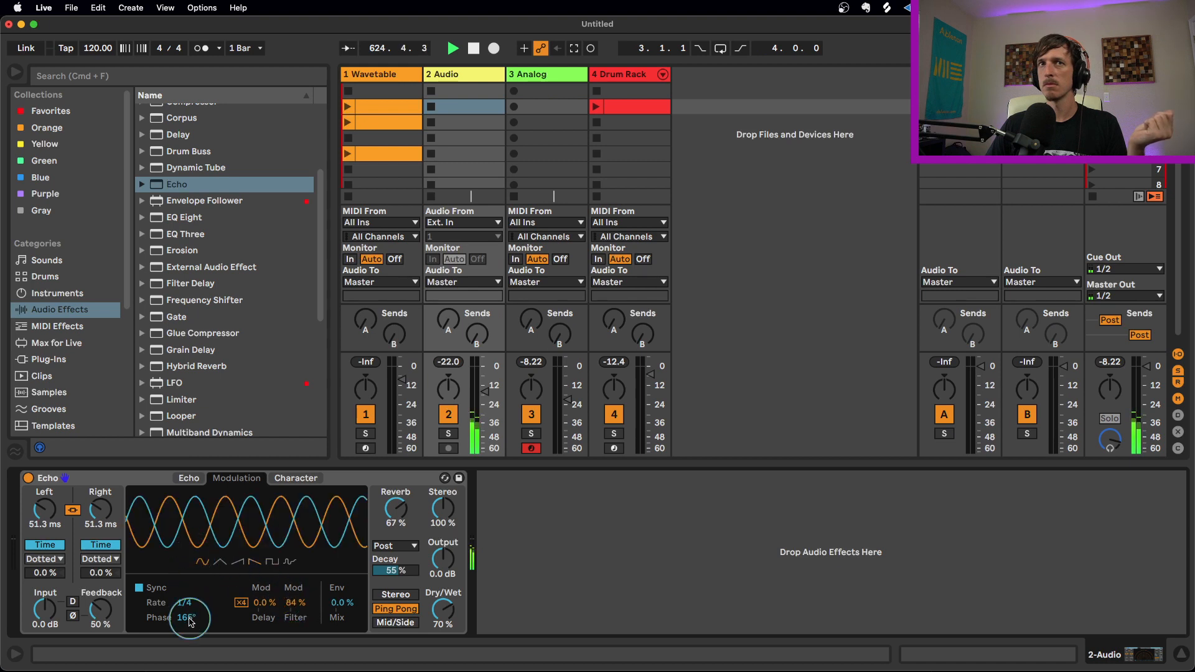
- Lower the low-pass cutoff in Echo's filter and reset the filter modulation to 0%
left_click(189, 478)
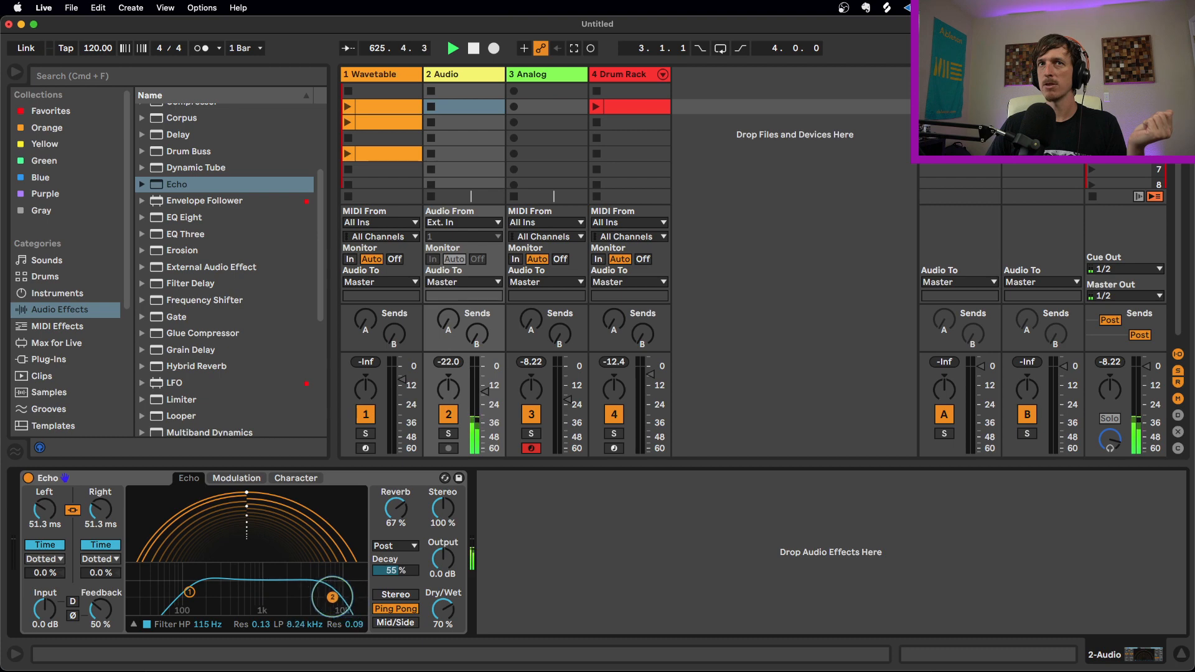
left_click_drag(332, 597, 267, 587)
left_click(237, 478)
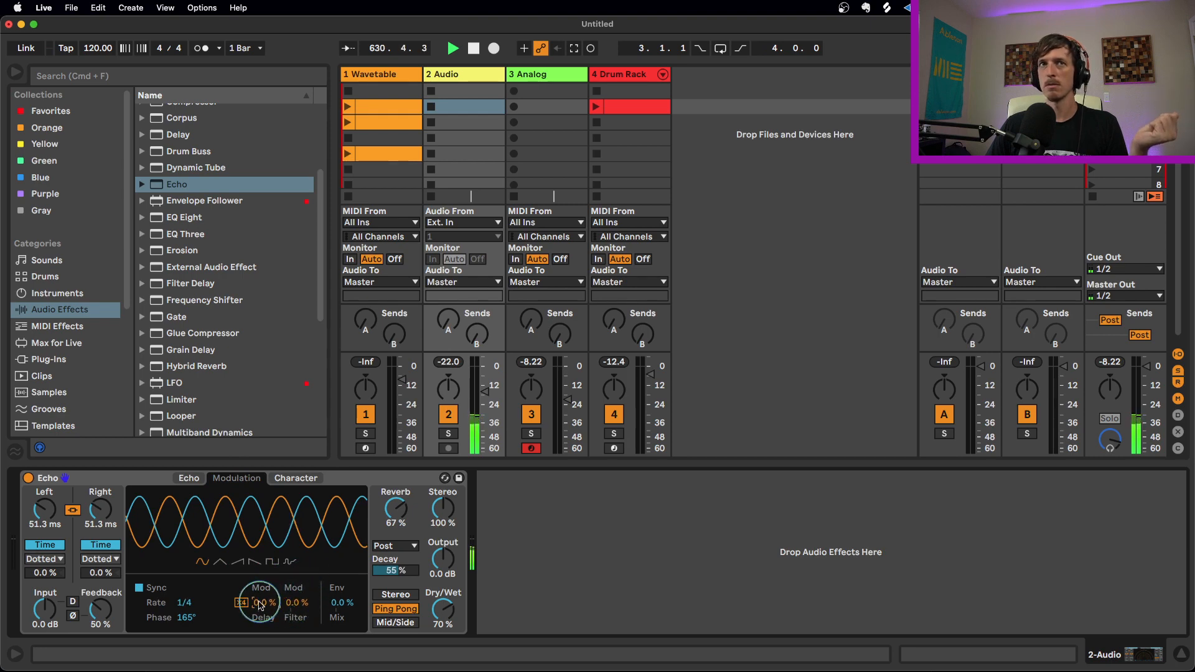
- Try Echo's wobble, reducing it to 16% amount and 8.6% morph, switch it off, and set the noise morph to 68%
left_click(296, 478)
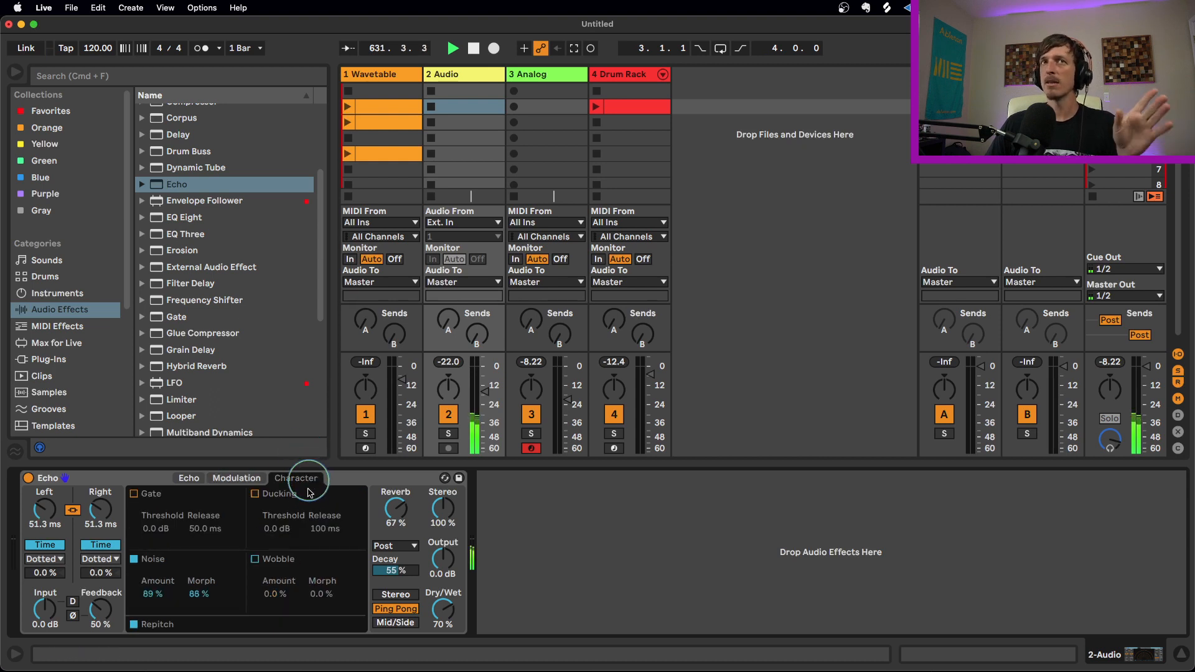
left_click(255, 560)
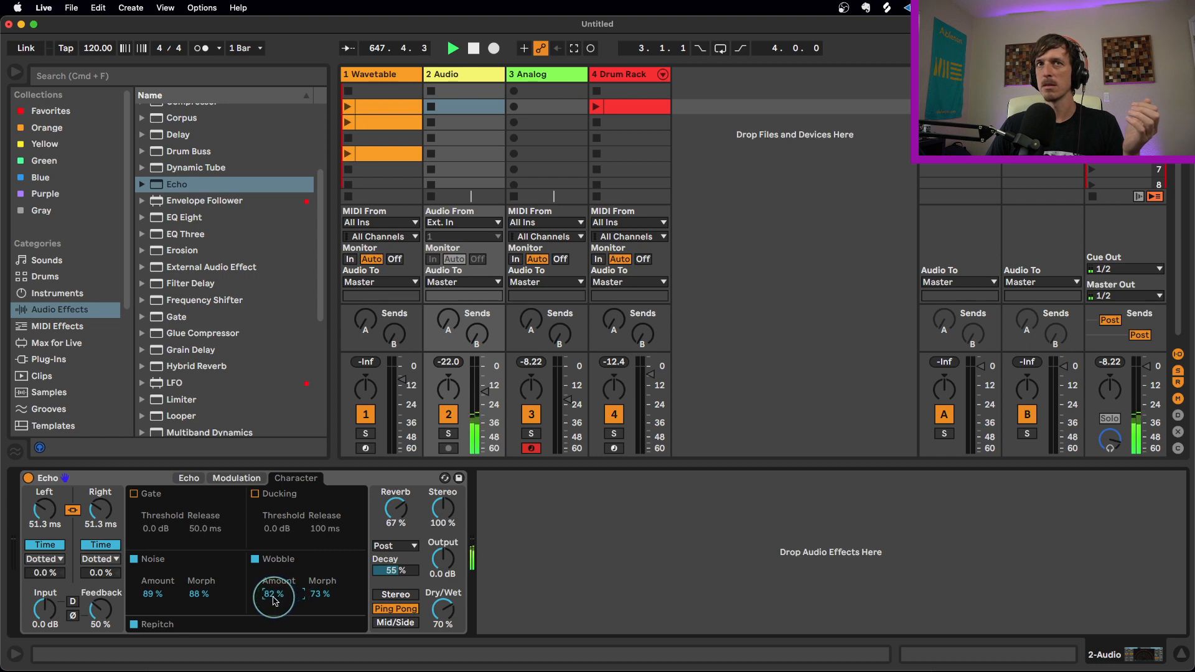
left_click_drag(319, 594, 320, 583)
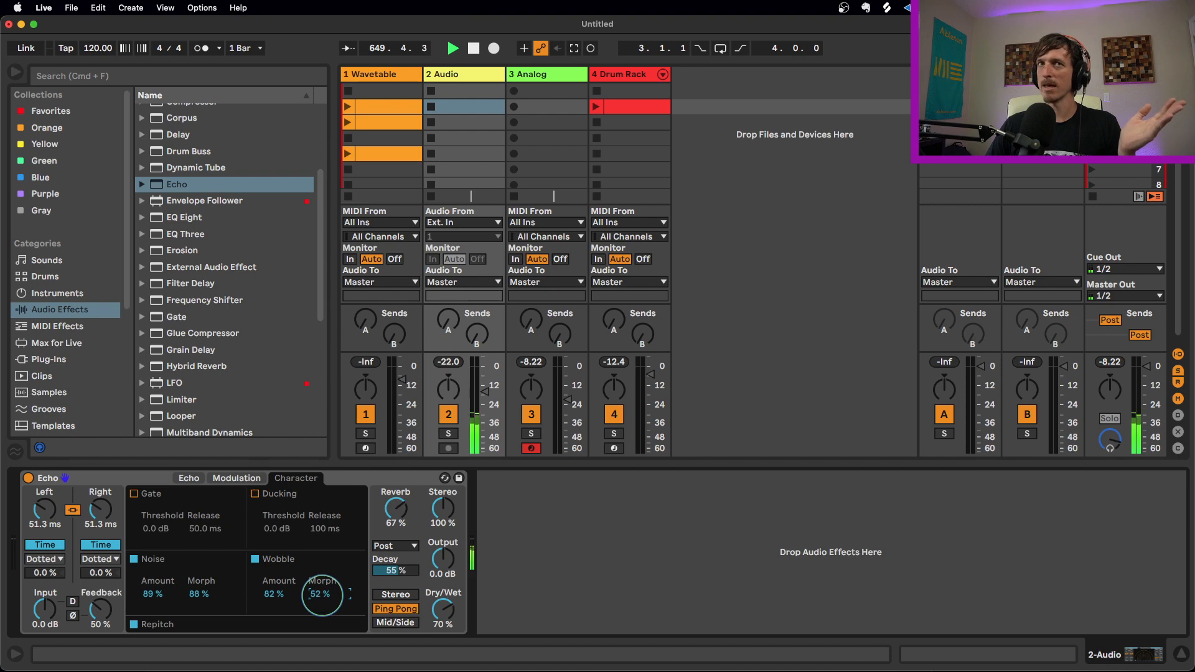
left_click_drag(274, 594, 273, 606)
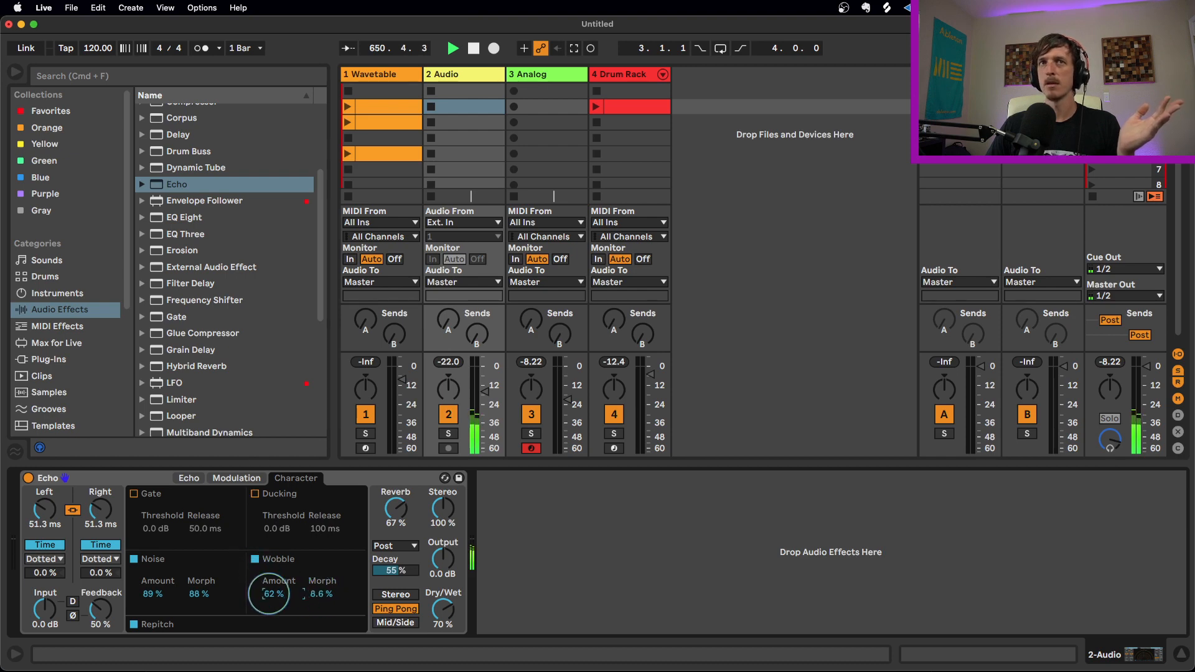
left_click(254, 559)
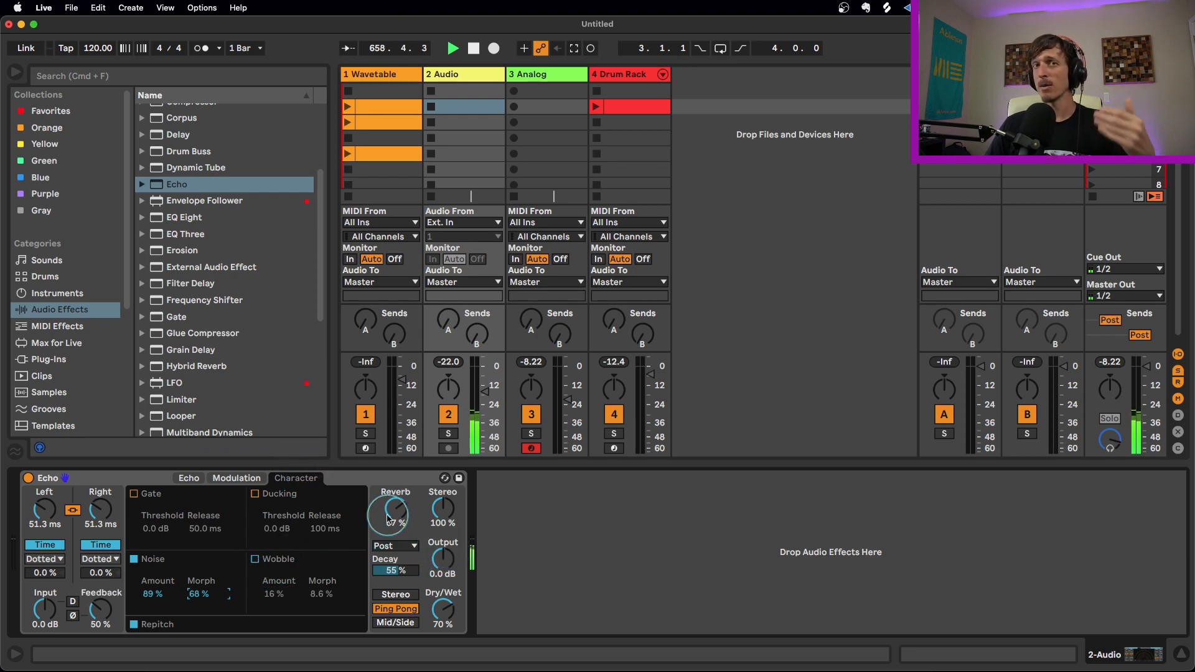
- Add a Pedal effect after Echo, choose the Fuzz type, and set its dry/wet to 37%
scroll(229, 359, "down", 5)
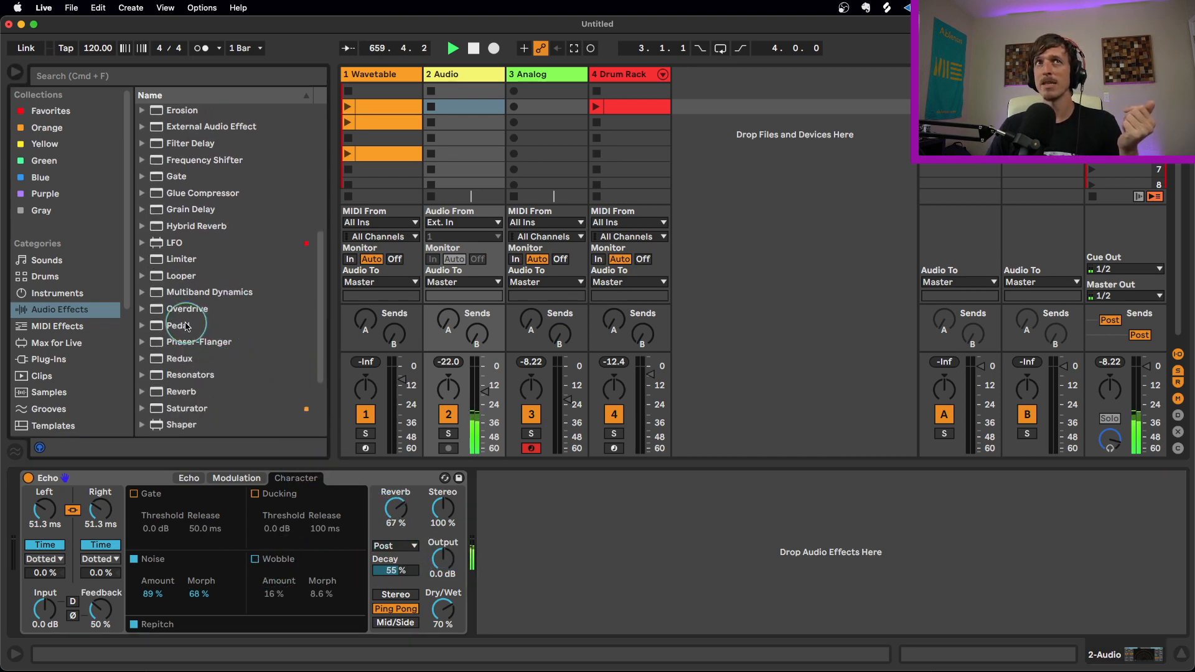
left_click_drag(186, 324, 518, 508)
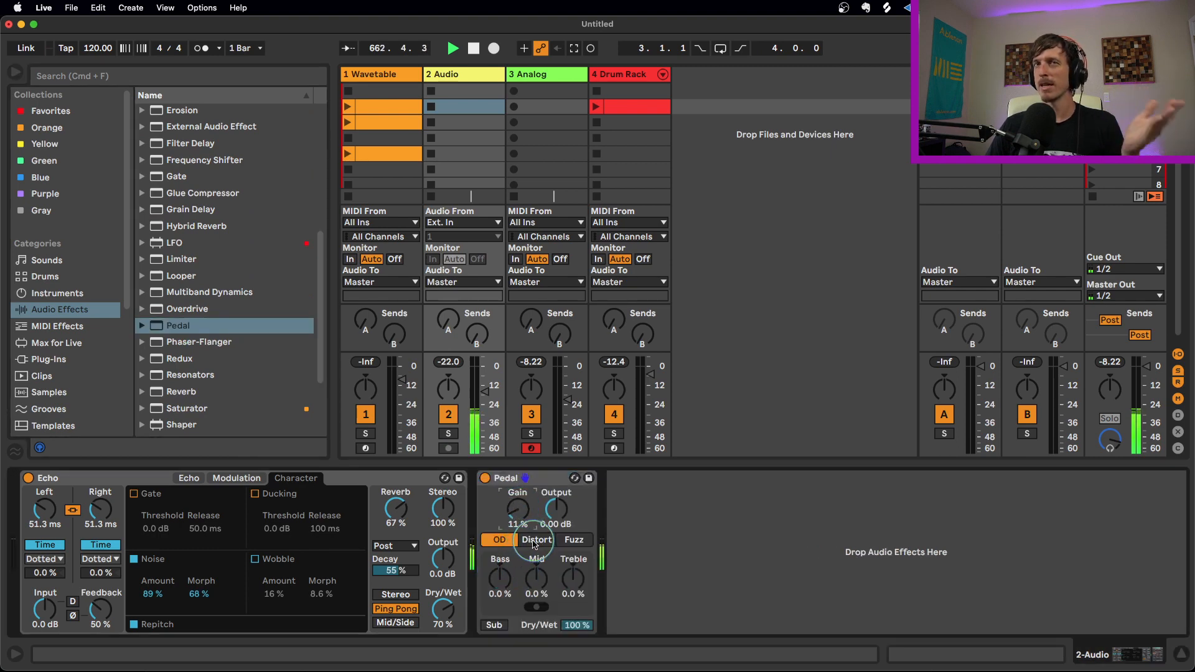
left_click(536, 540)
left_click(574, 540)
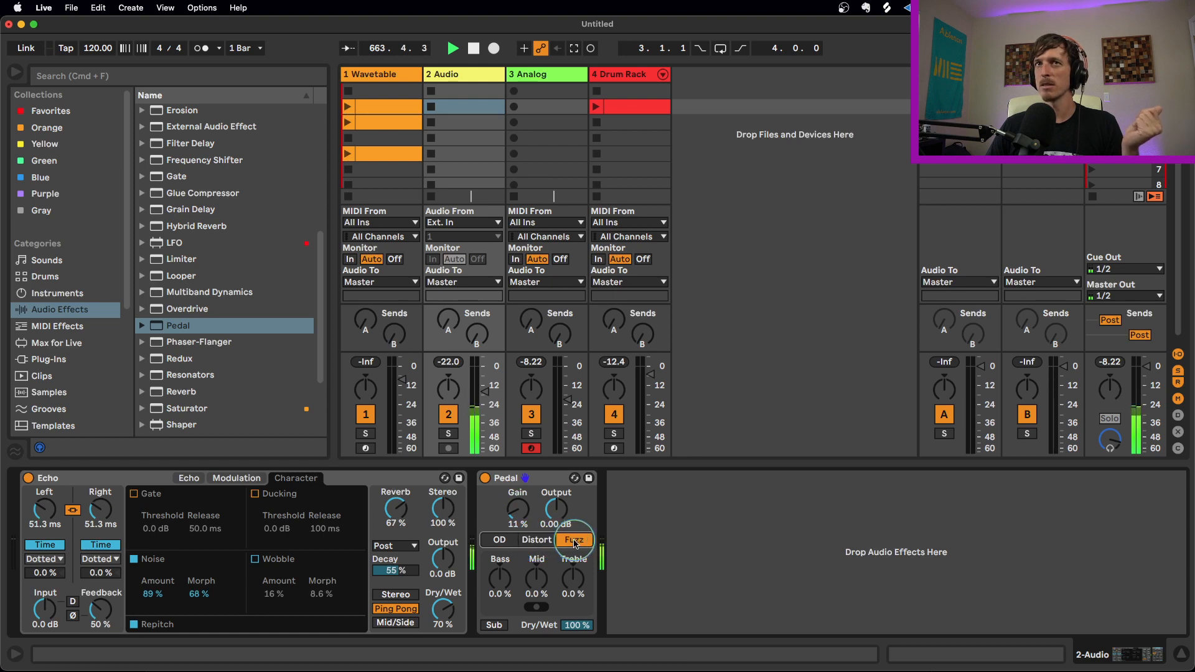
left_click_drag(577, 625, 578, 628)
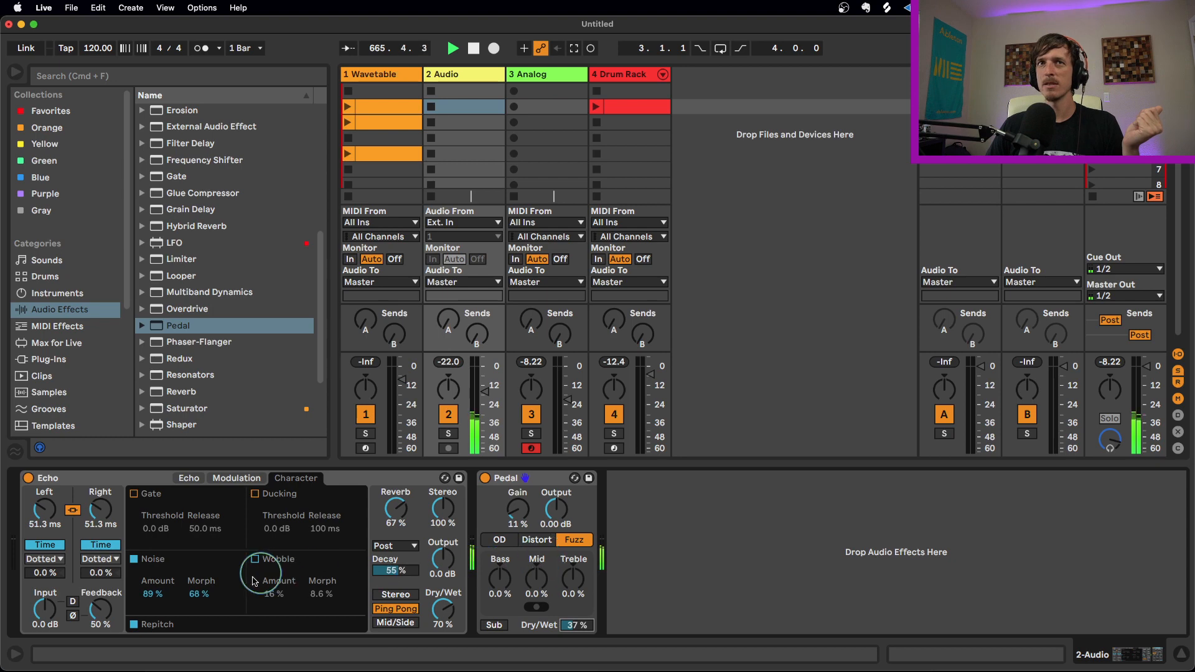
- Set Echo's noise morph to 25% and bring its dry/wet down to 0%
left_click(197, 594)
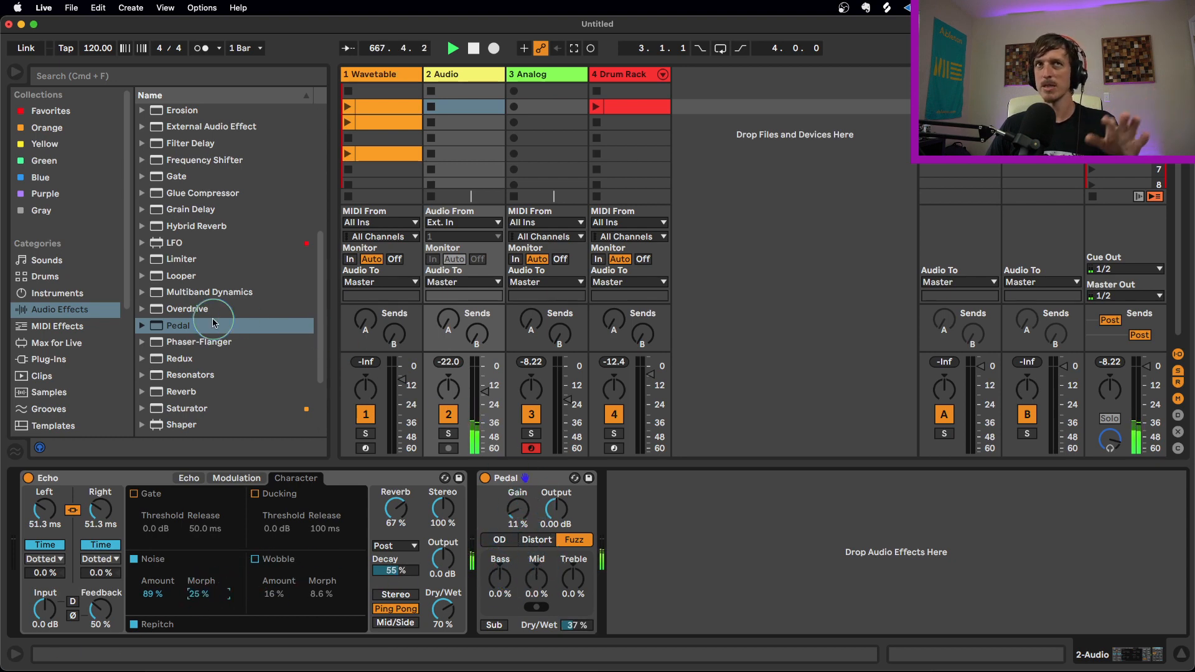
scroll(222, 330, "down", 3)
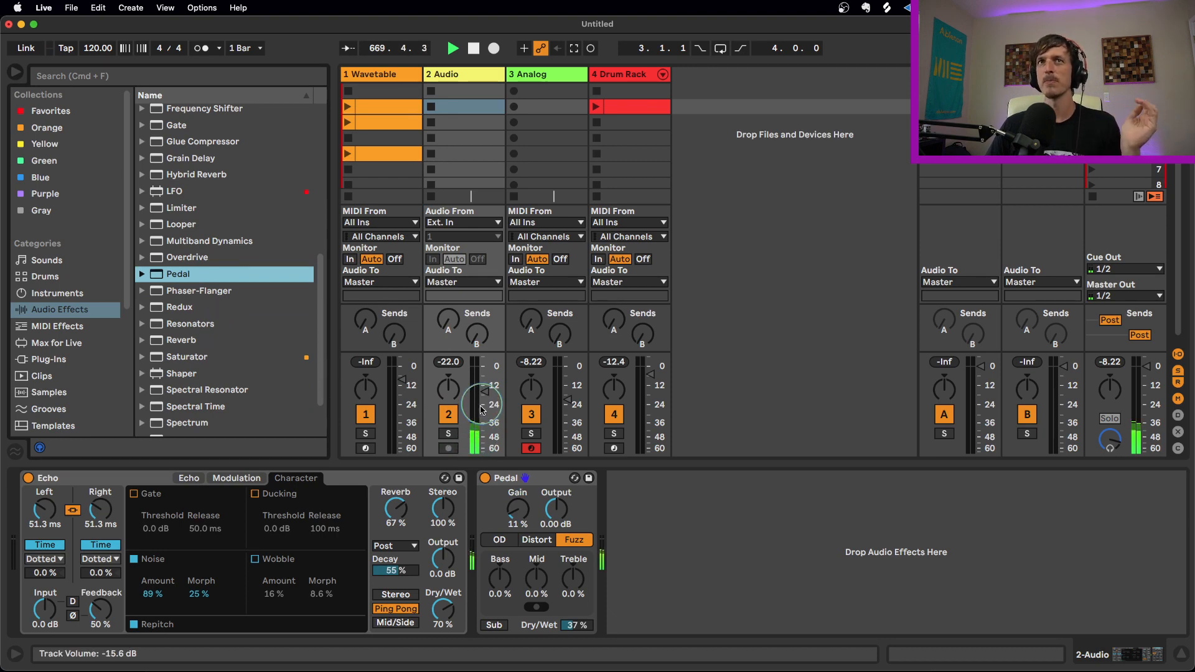
left_click_drag(443, 604, 443, 622)
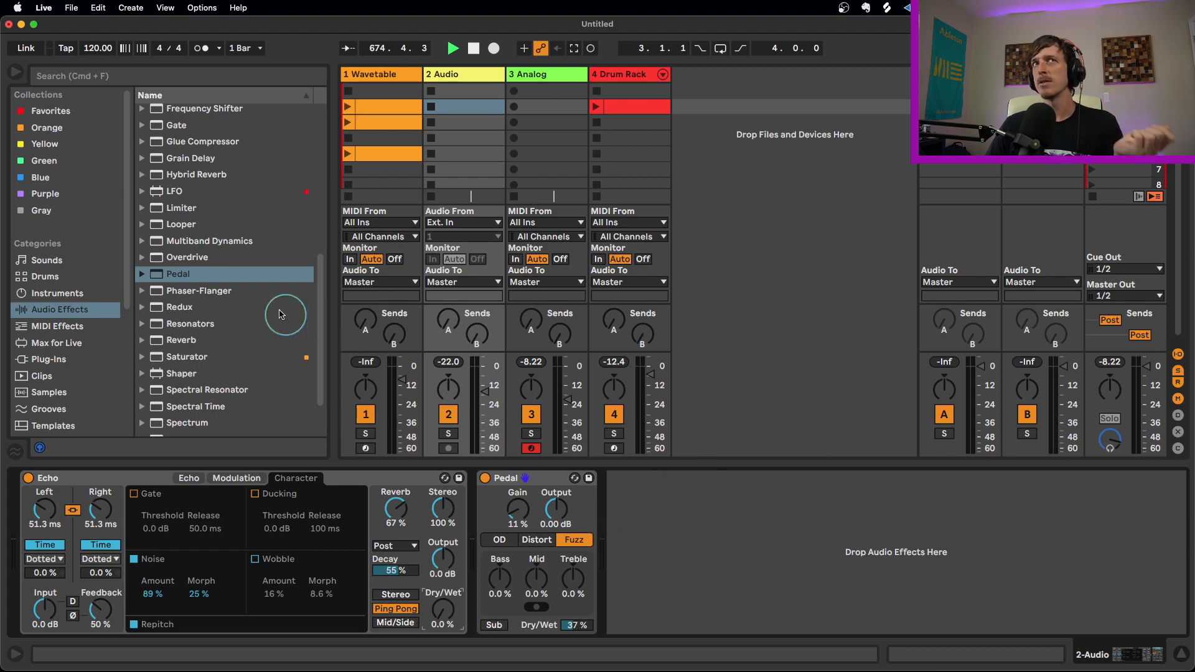
- Add a Glue Compressor after Pedal and enable its sidechain with 4-Drum Rack as the source
scroll(236, 308, "up", 2)
left_click_drag(194, 180, 626, 551)
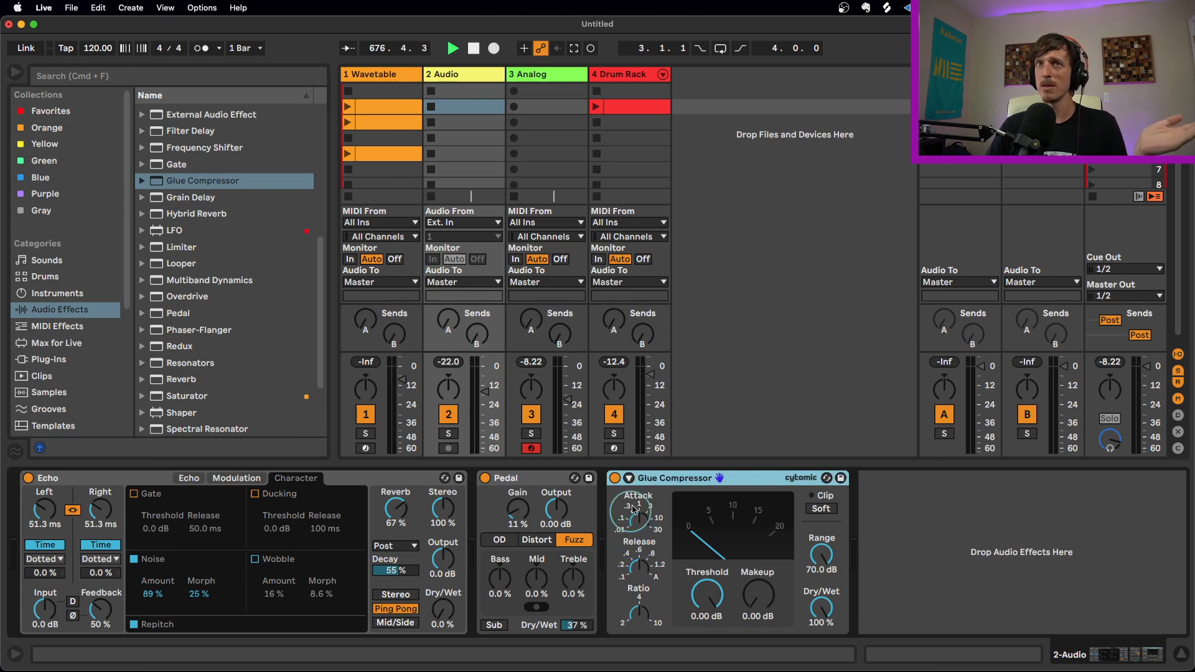
left_click(629, 477)
left_click(645, 494)
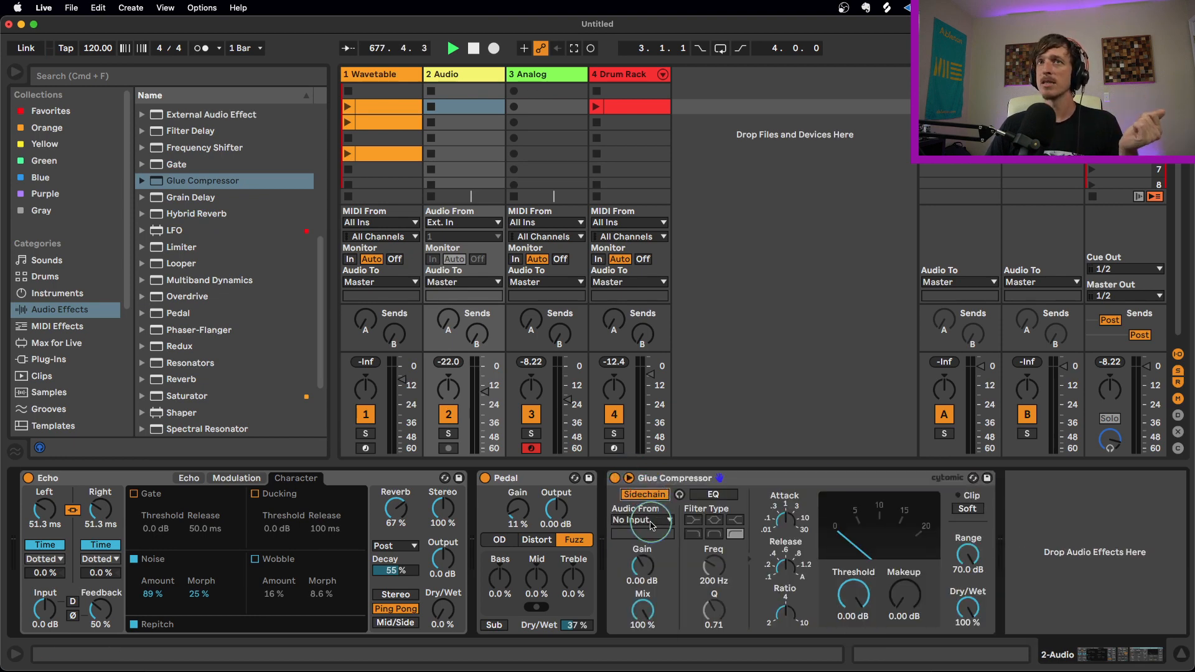
left_click(641, 519)
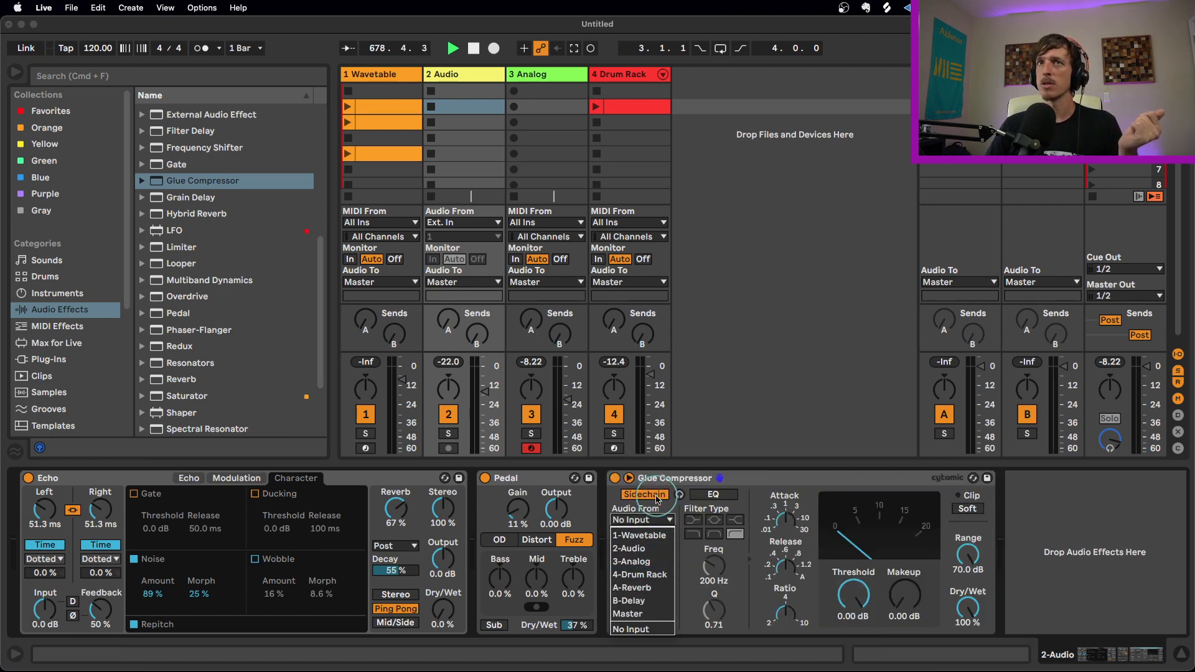
left_click(658, 573)
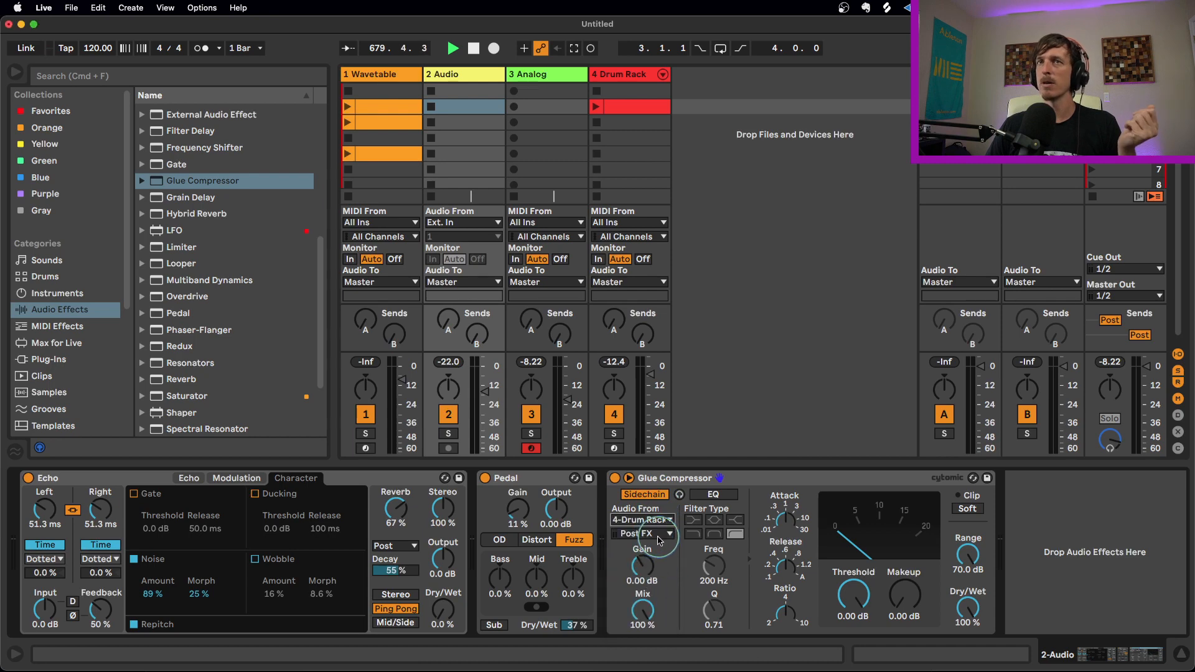
- Launch the Drum Rack track's clip and set the audio track's Glue Compressor threshold to -30.2 dB
left_click(583, 92)
left_click(595, 106)
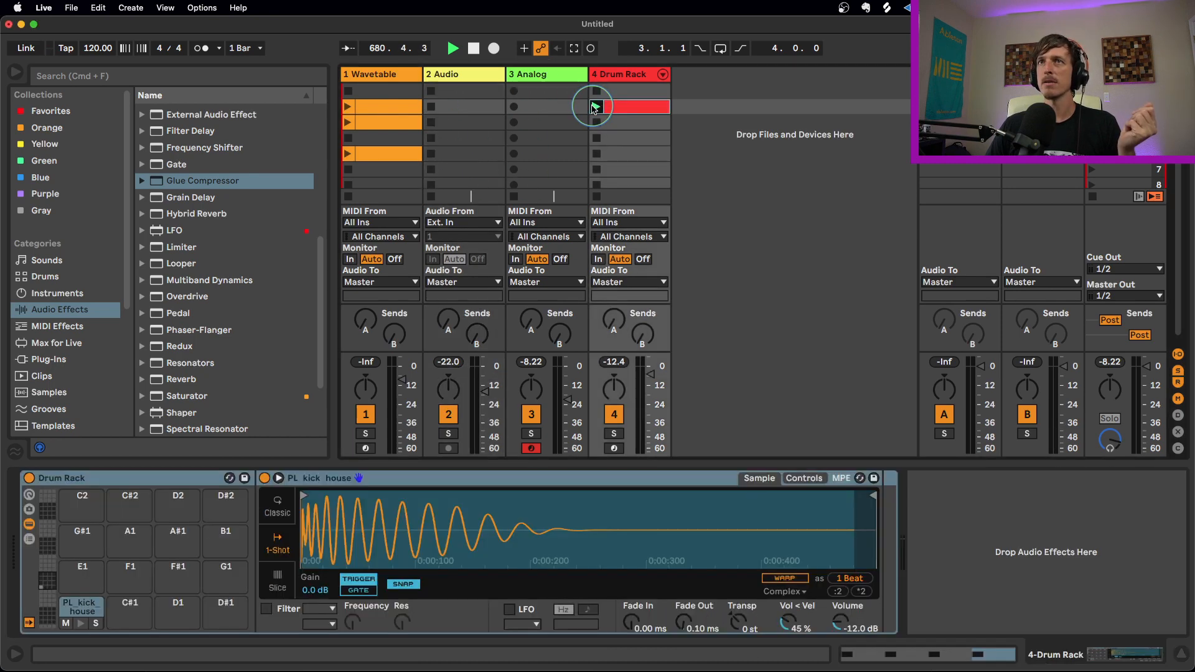
left_click(479, 77)
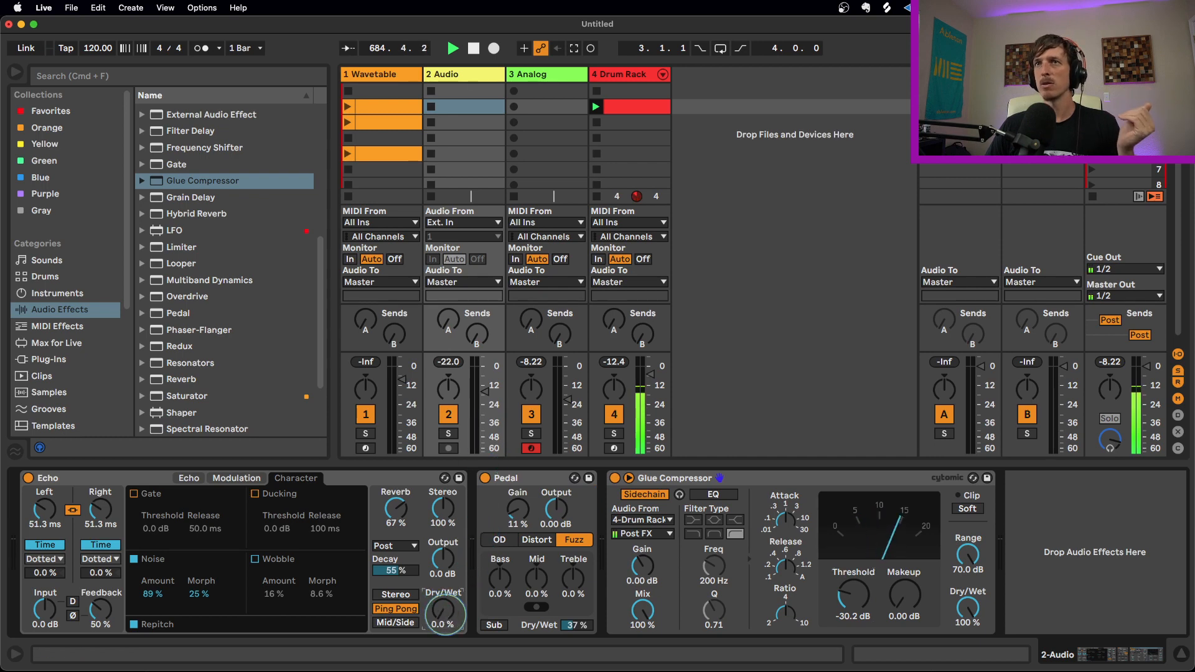
- Set Echo to 87% dry/wet, 100% noise amount and 48% noise morph, reduce Pedal's dry/wet to 20%, and raise the audio track's volume slightly
left_click_drag(444, 616, 444, 616)
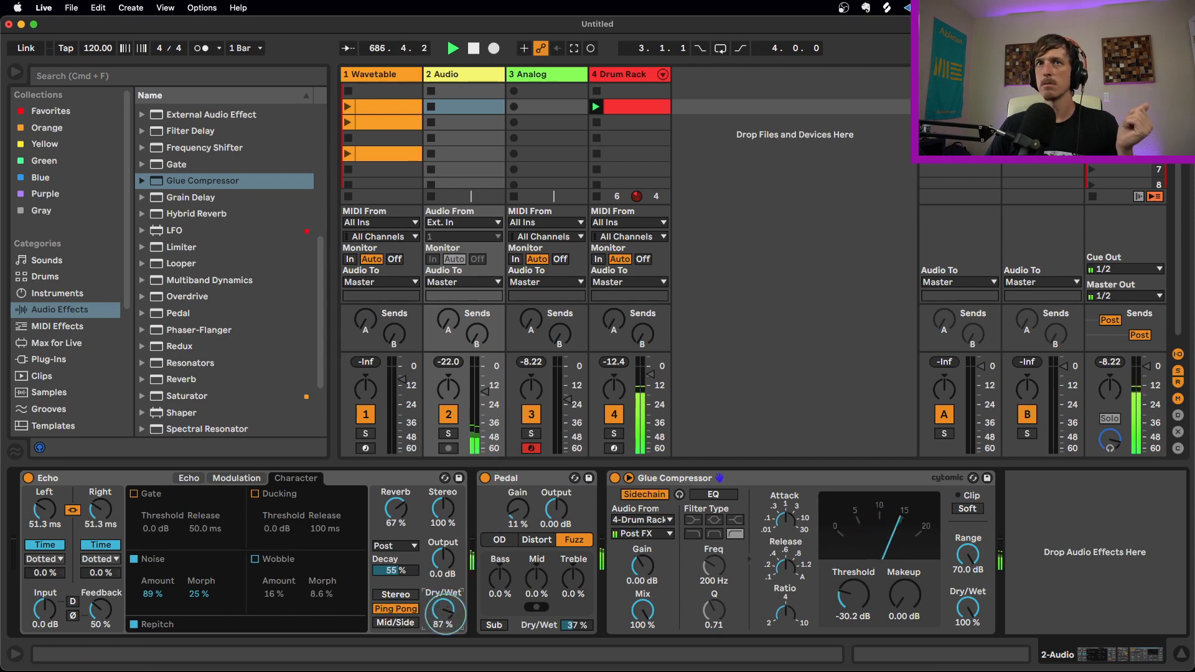
left_click_drag(157, 594, 157, 592)
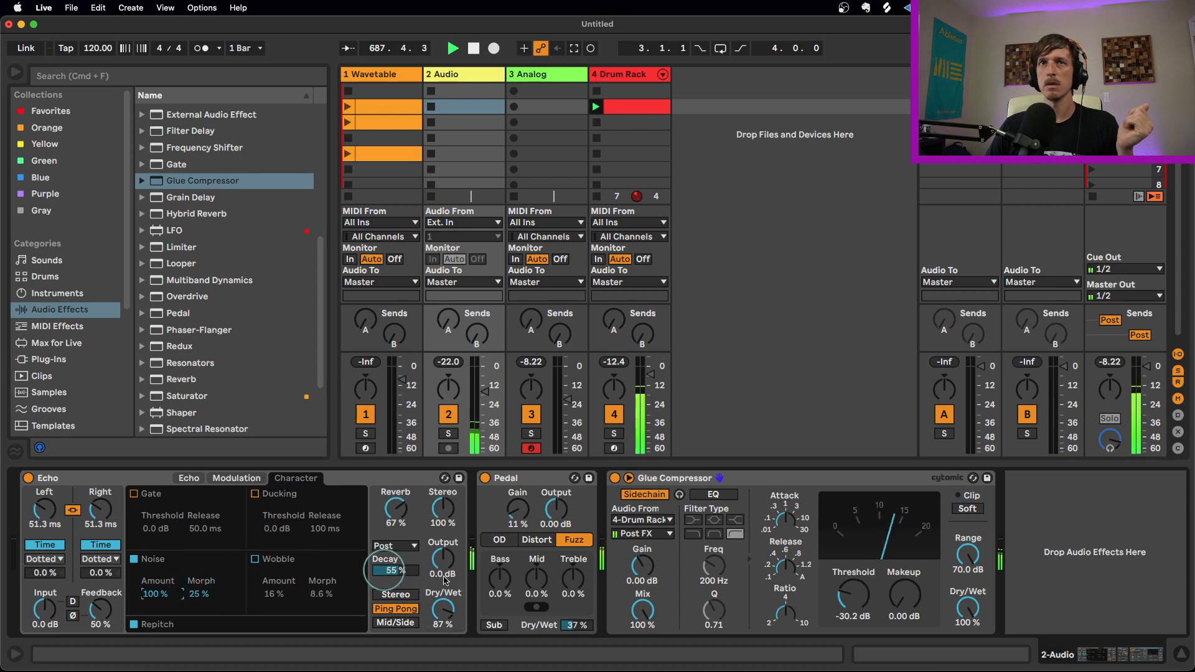
left_click_drag(574, 624, 573, 630)
left_click_drag(199, 594, 200, 576)
left_click_drag(483, 390, 484, 391)
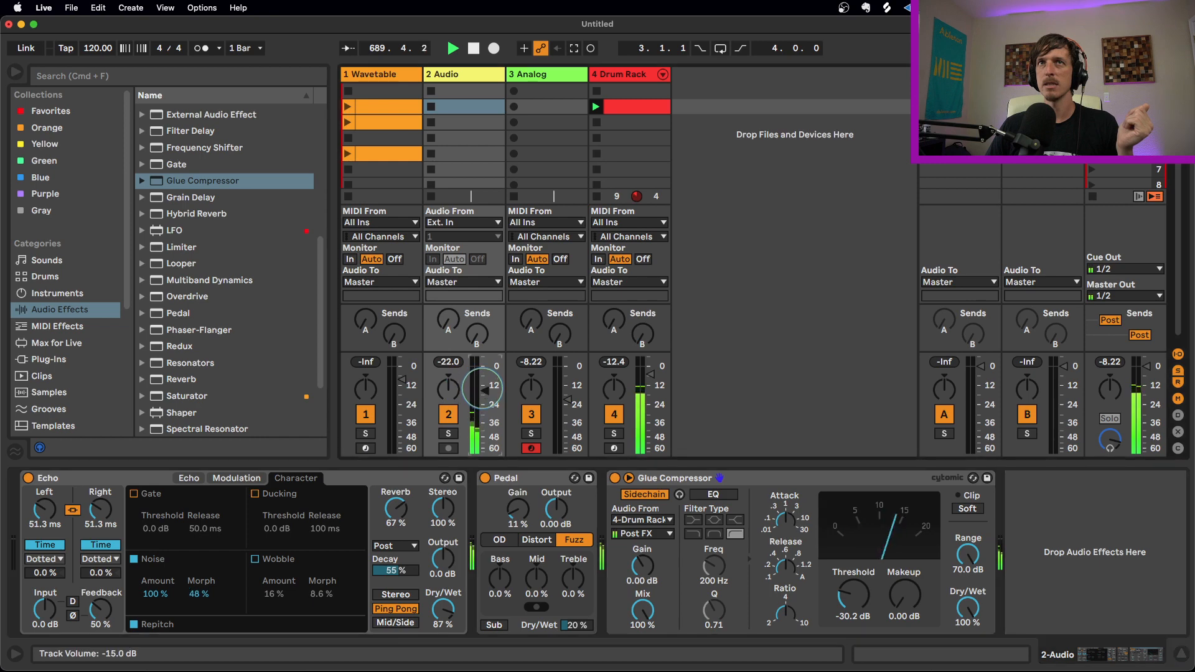
- Solo the audio track while lowering the Glue Compressor's threshold to -34.3 dB, and unsolo it
left_click(448, 434)
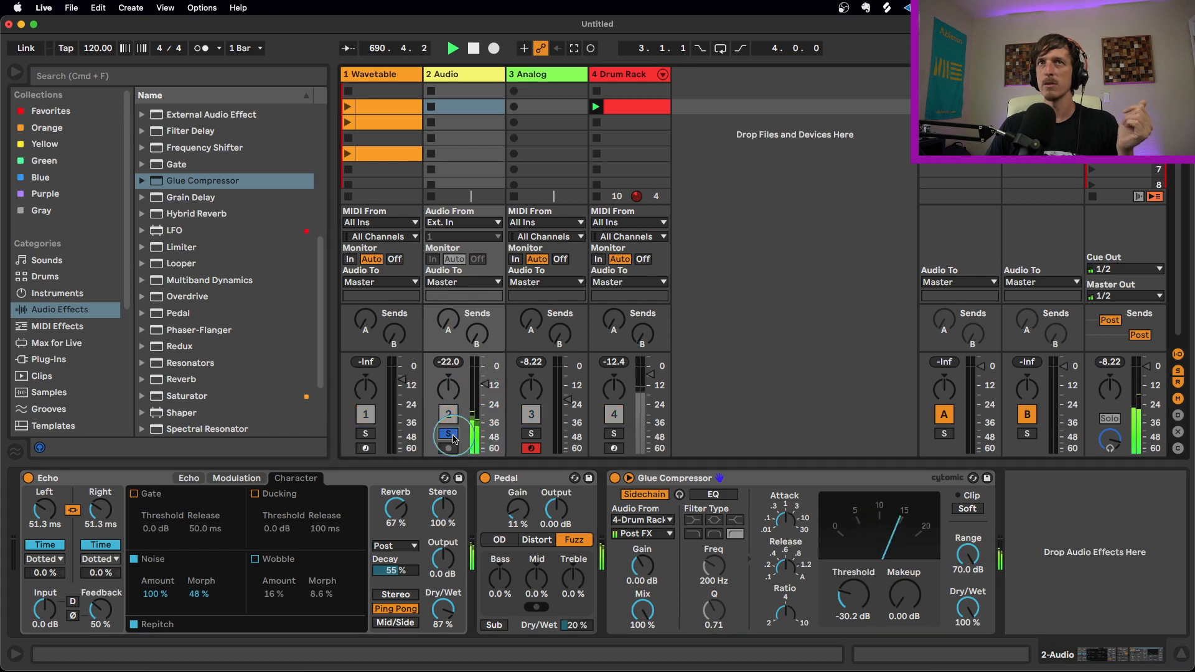
left_click(852, 595)
left_click_drag(853, 596, 852, 597)
left_click(449, 448)
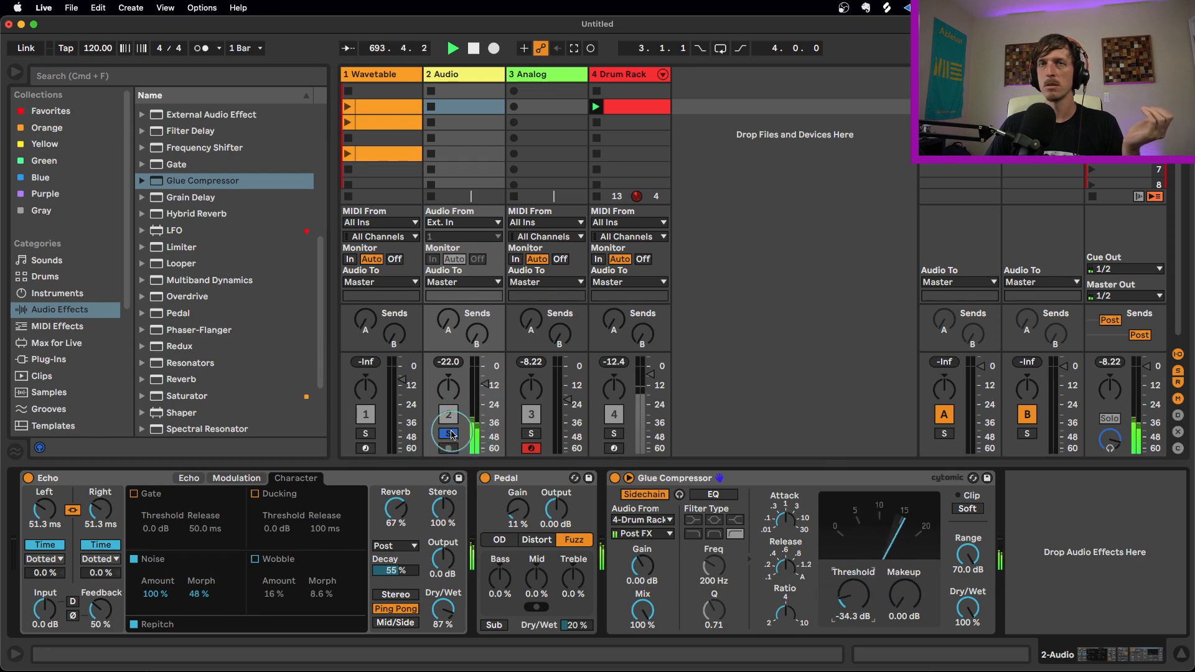
left_click(451, 434)
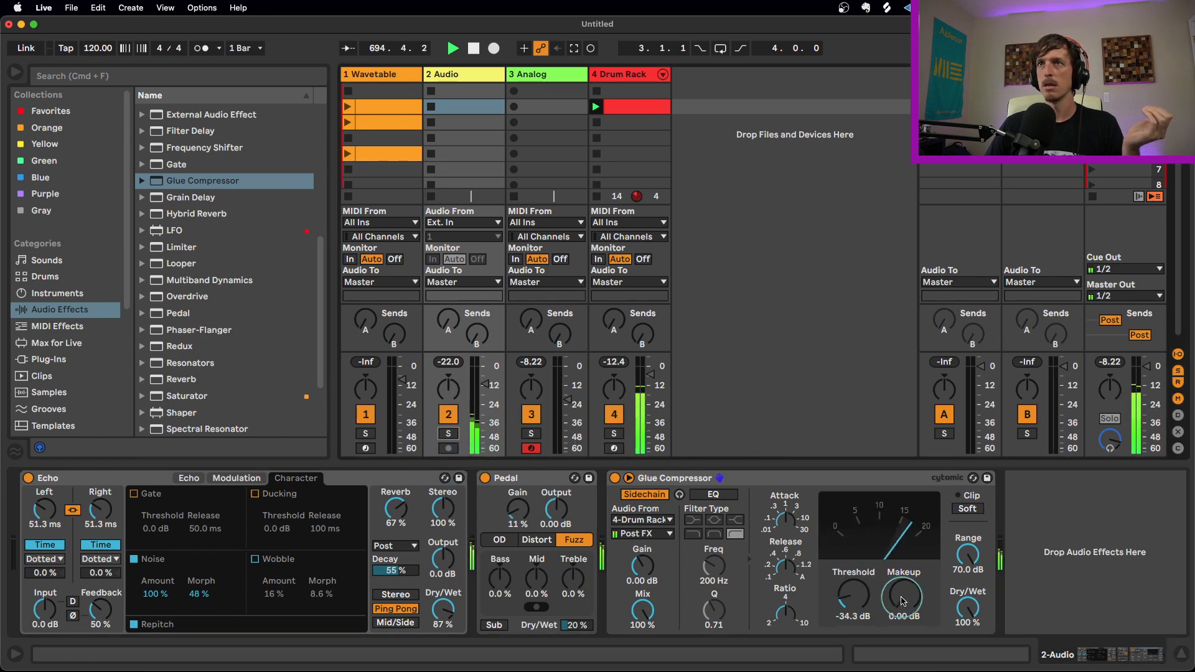
- Switch Pedal to the Distort type and lower Echo's noise morph to 4.7%
left_click_drag(206, 594, 206, 605)
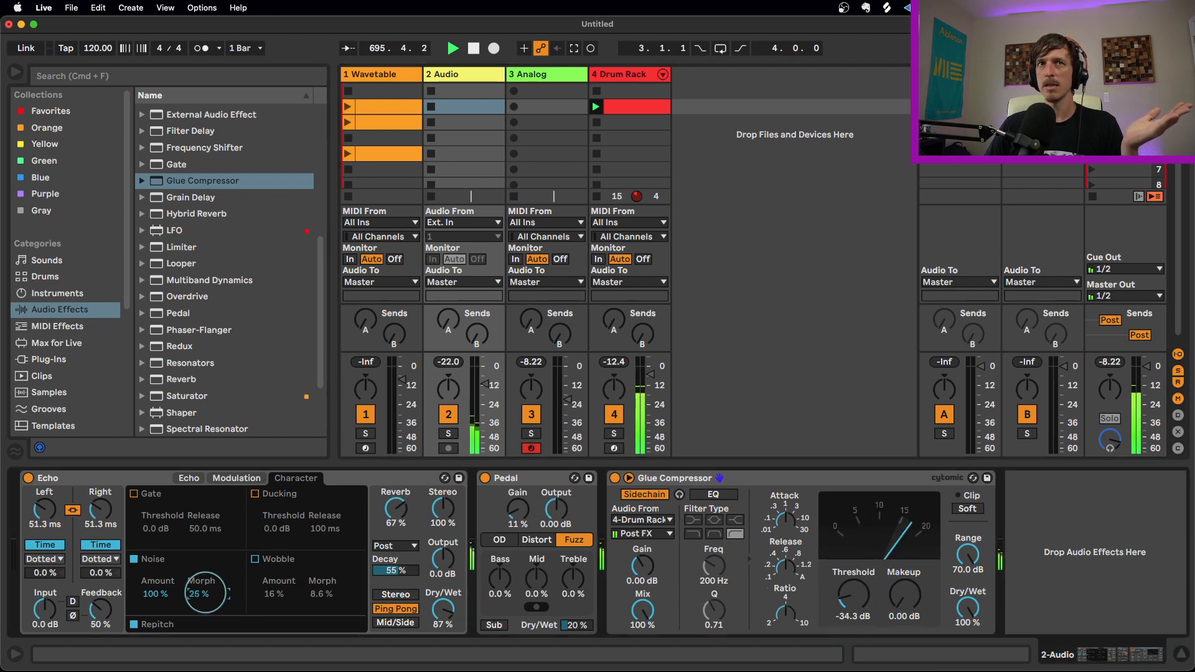
left_click(536, 540)
left_click_drag(196, 599, 195, 602)
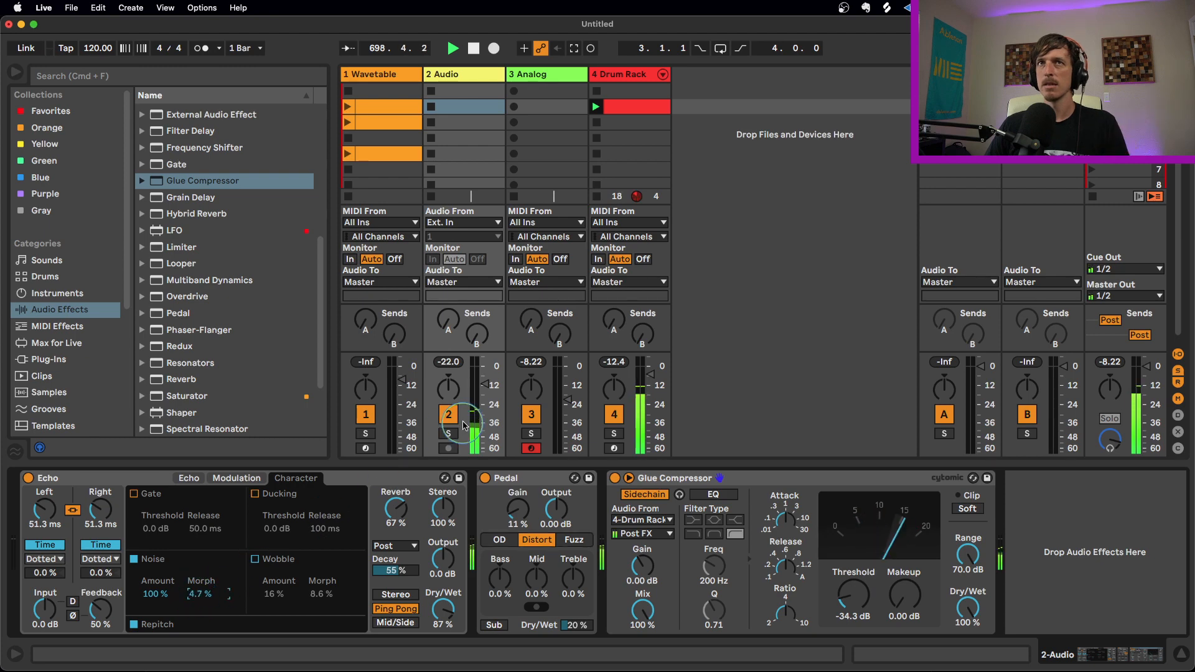
- Mute the Drum Rack track and the audio track
left_click(614, 414)
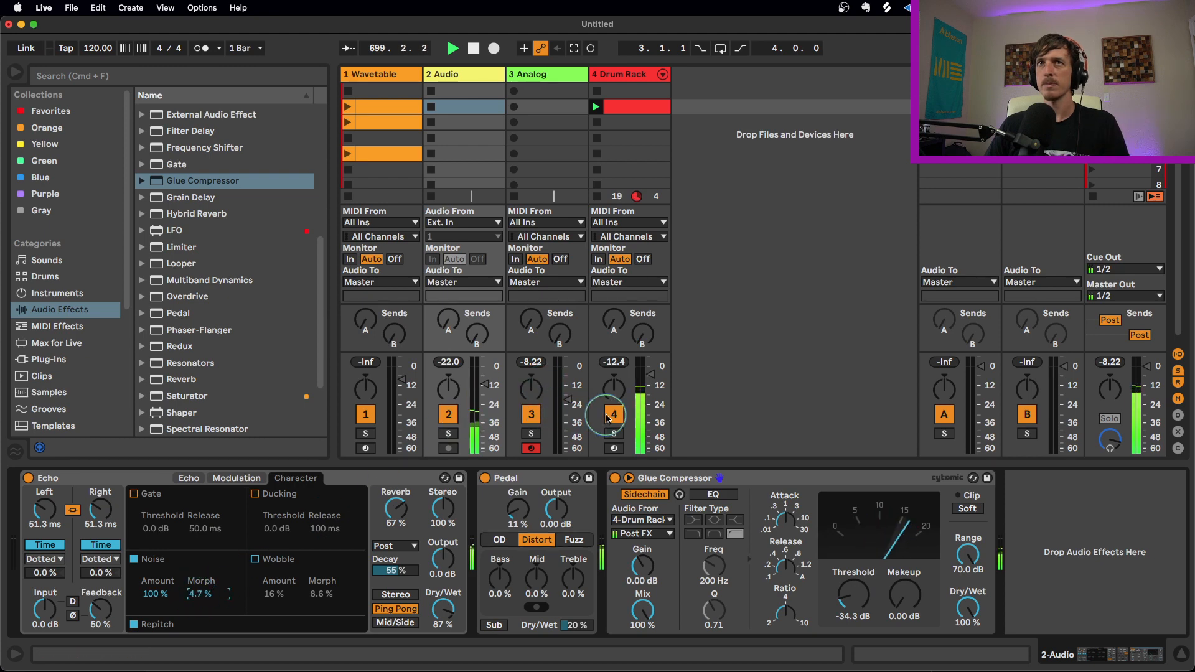
left_click(448, 414)
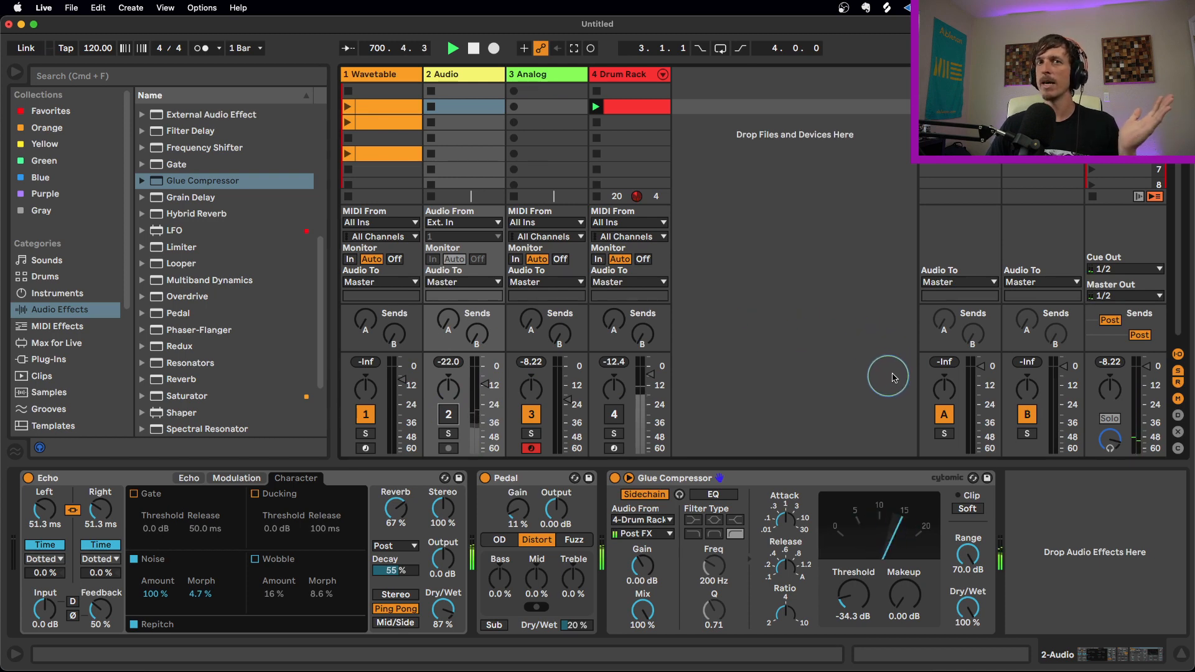